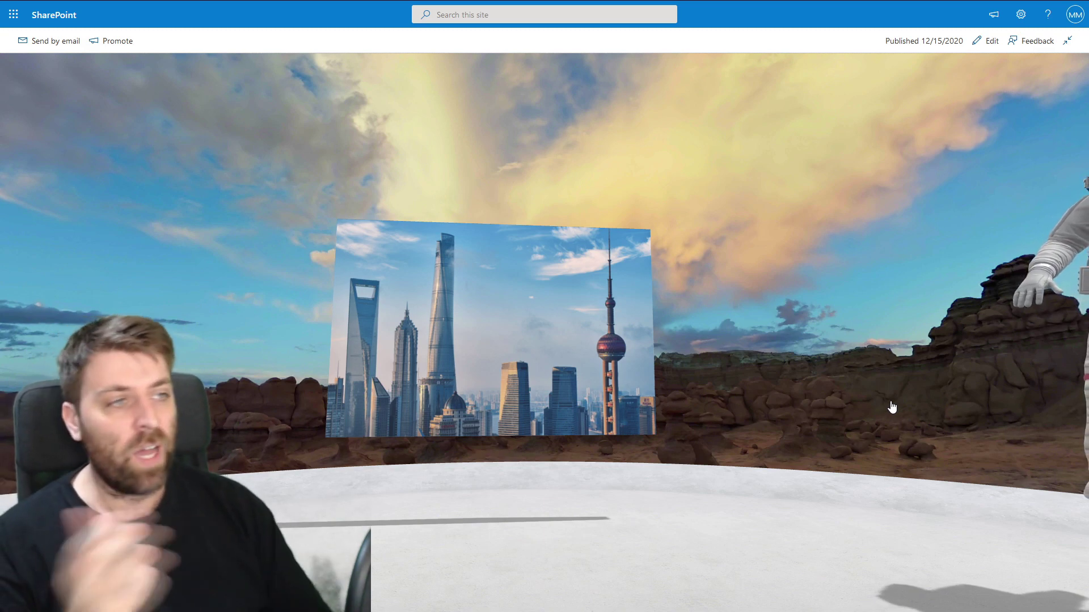
Orbit the view across the desert, past the astronaut and red hillside, to the balanced rocks.
drag(891, 406, 546, 353)
drag(862, 314, 598, 284)
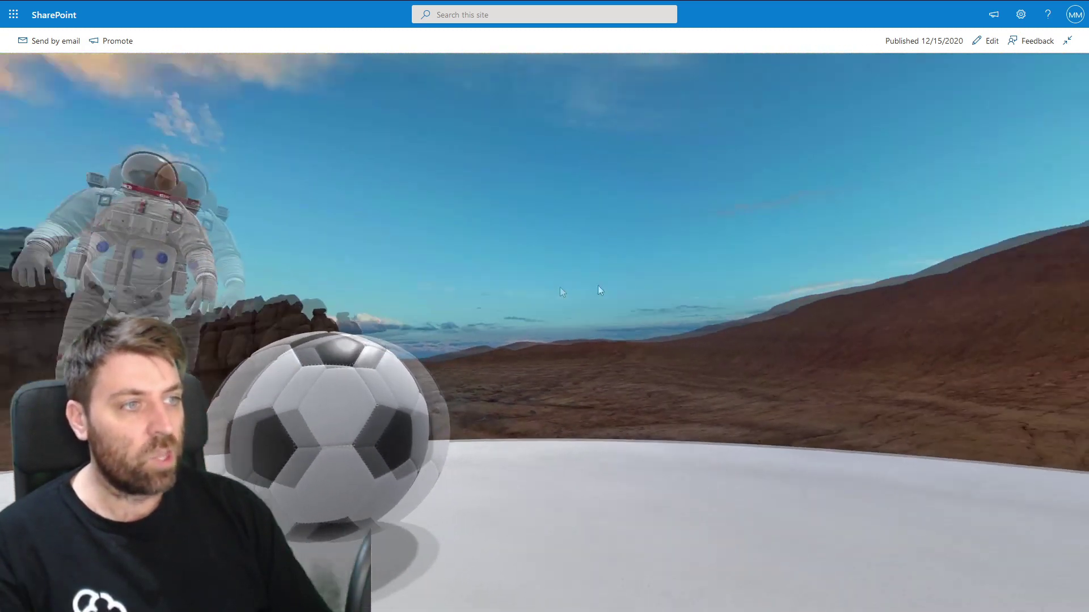
drag(781, 318, 375, 380)
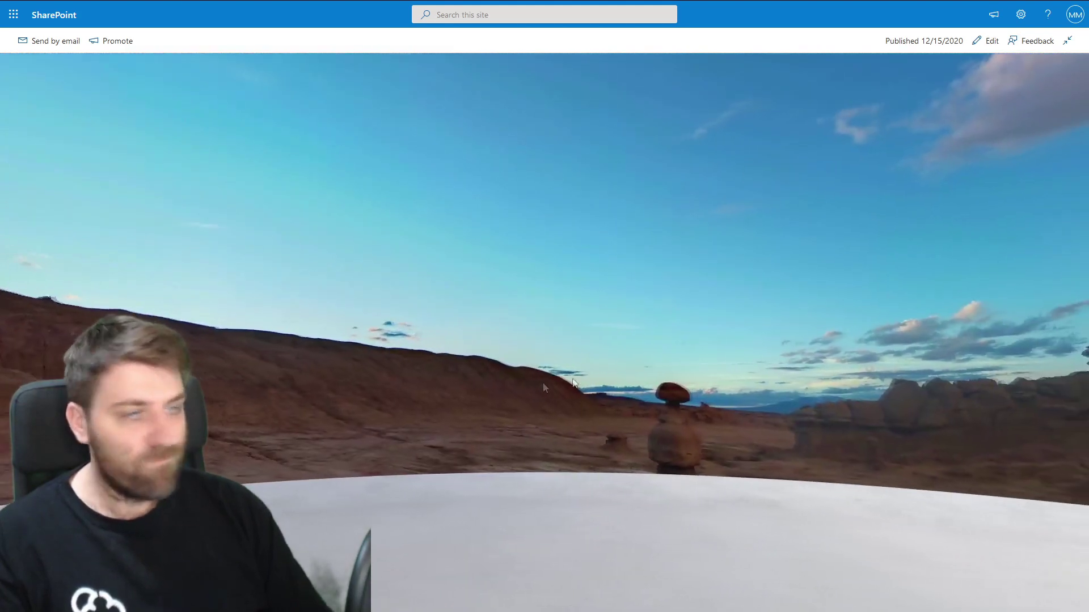
drag(698, 380, 294, 391)
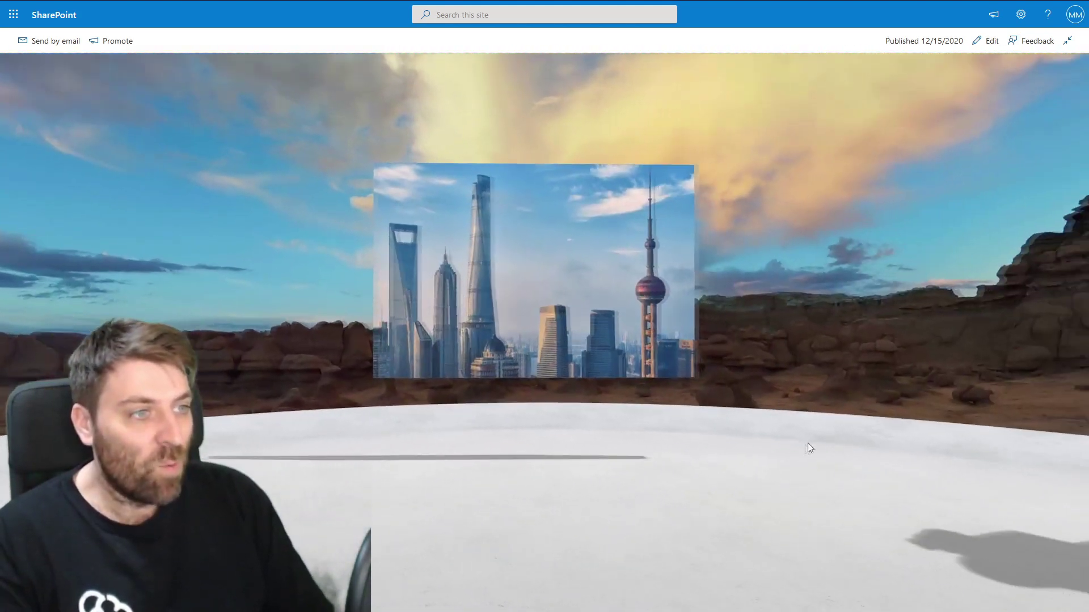
Turn back to the city image and soccer ball, move to another viewpoint, then go to site settings.
drag(807, 443, 702, 452)
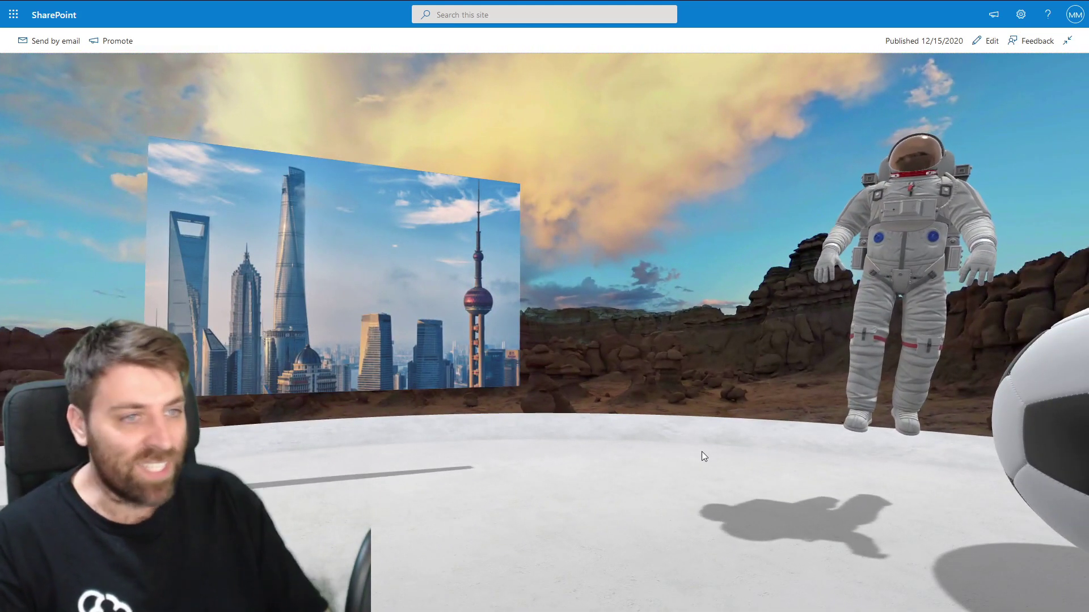
drag(414, 307, 385, 324)
drag(403, 240, 566, 429)
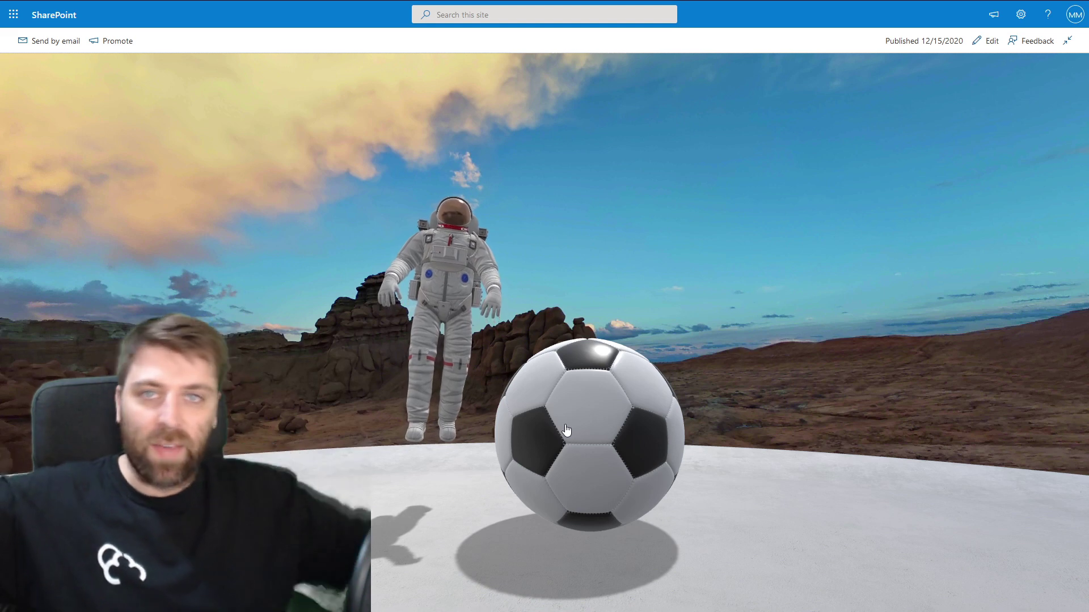
click(349, 444)
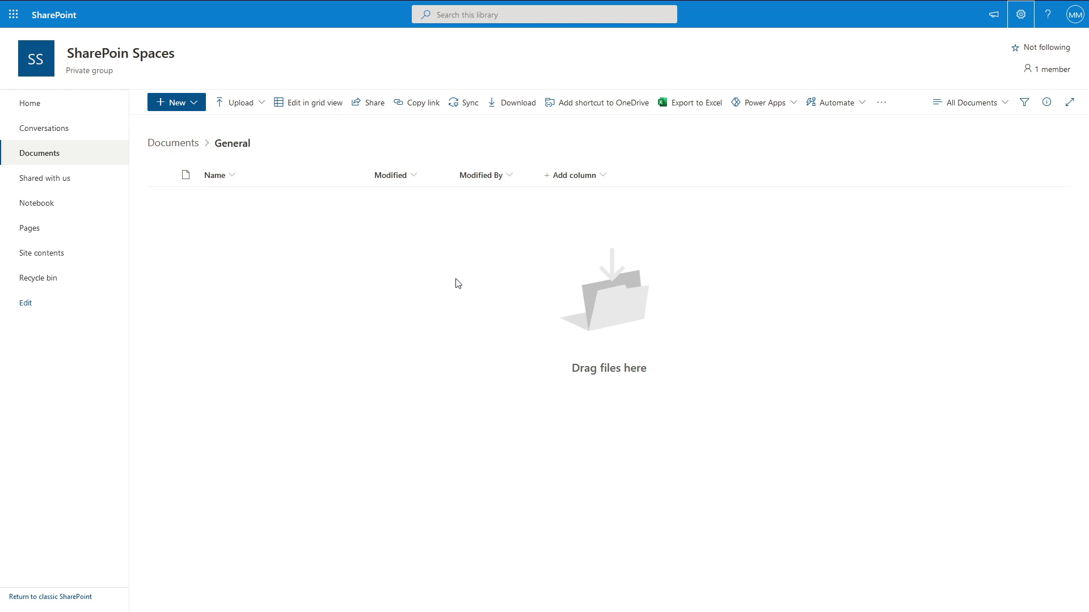
click(1020, 14)
Activate the Spaces feature from Site information > View all site settings > Manage site features.
click(966, 159)
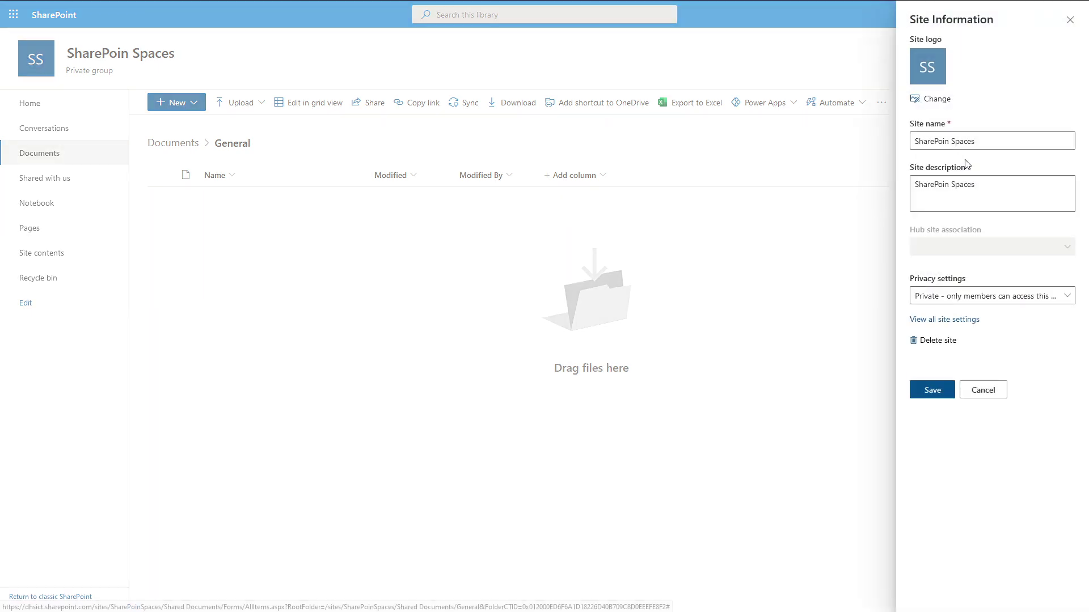
click(955, 320)
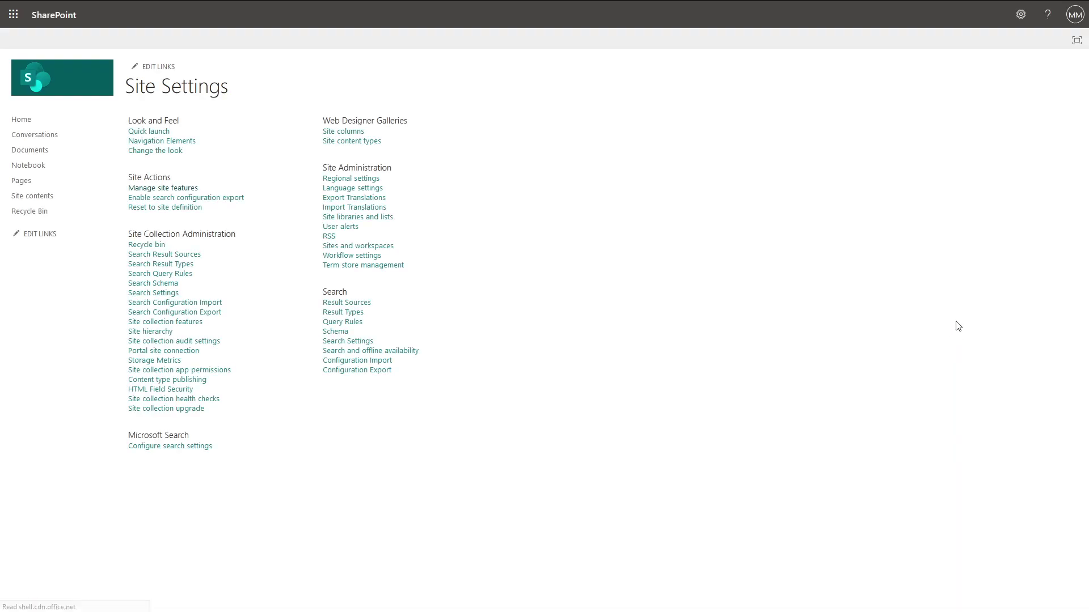
click(186, 193)
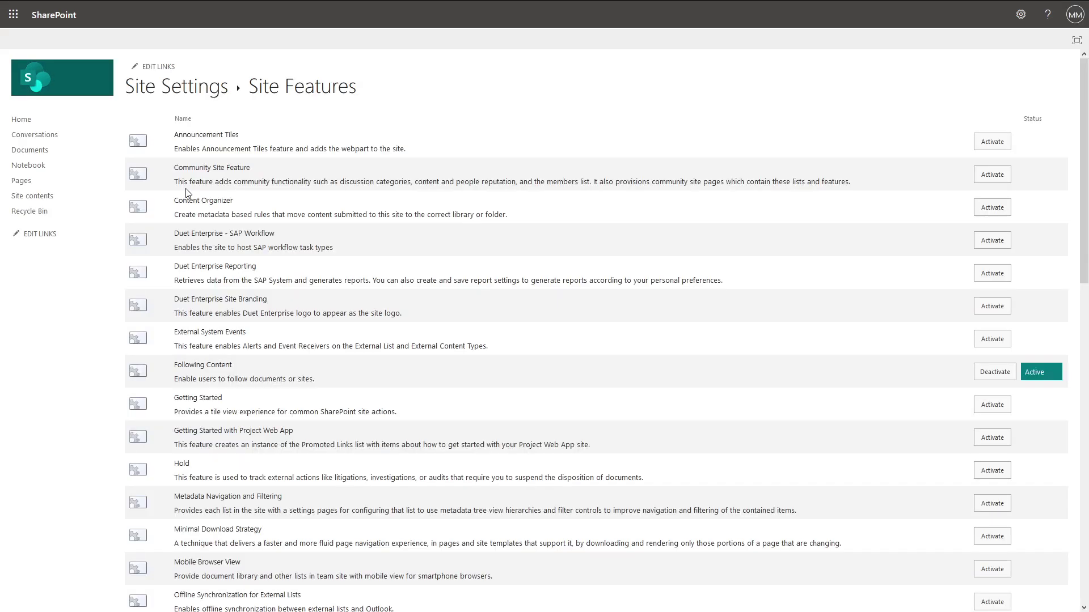
scroll(205, 230, down, 15)
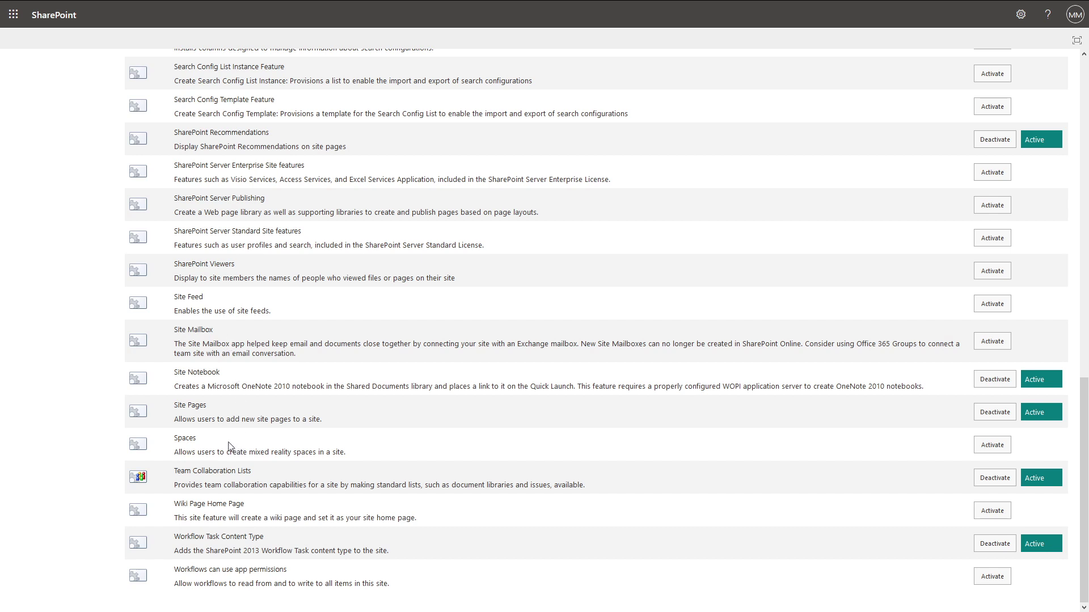
click(990, 447)
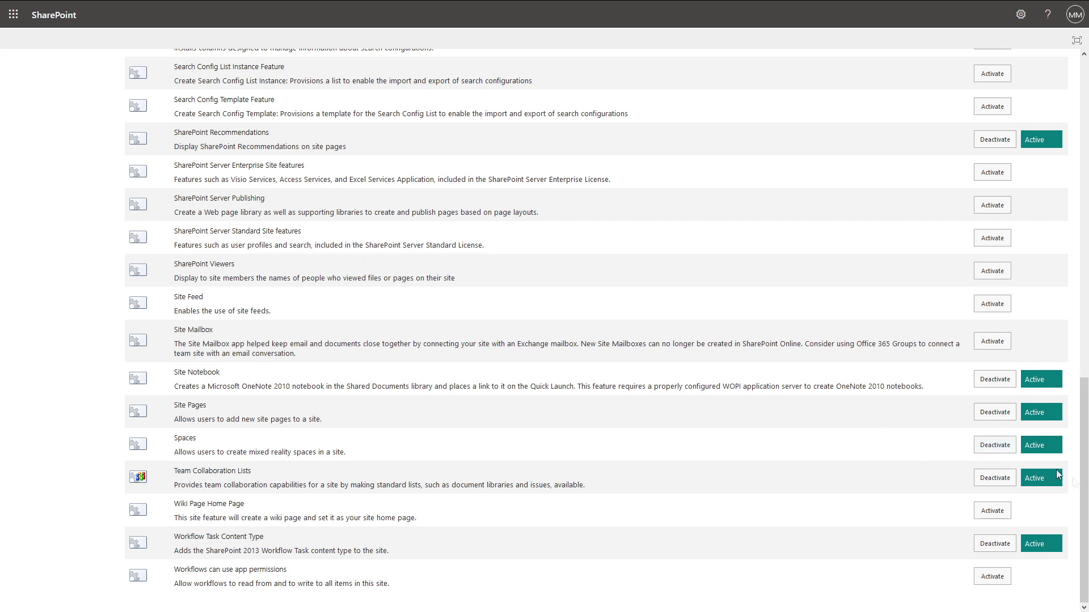
click(13, 14)
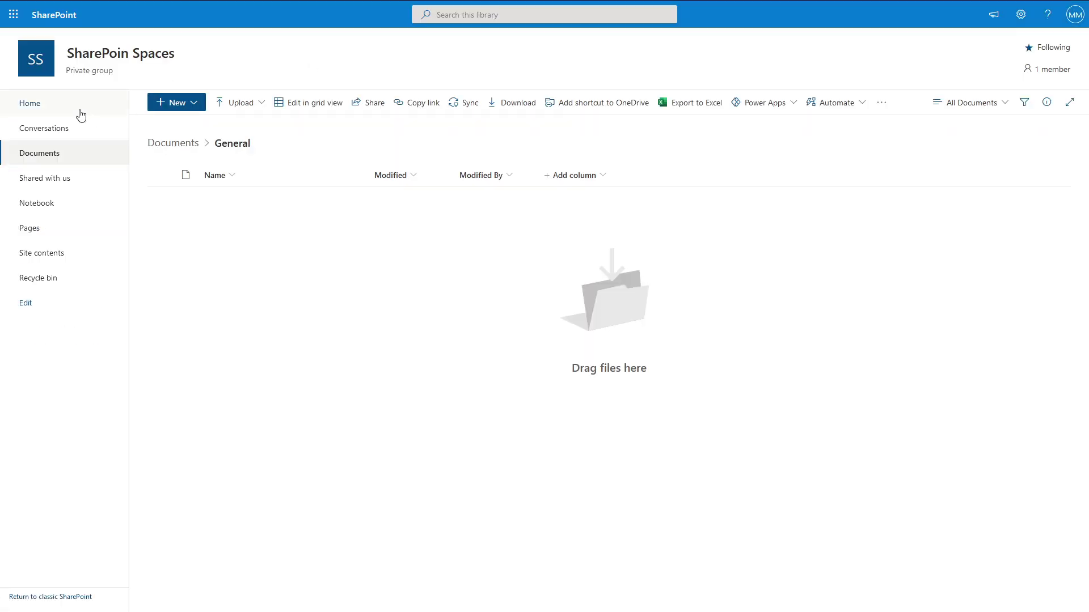
From the site home page, start a new space and choose the Terrace structure.
click(40, 112)
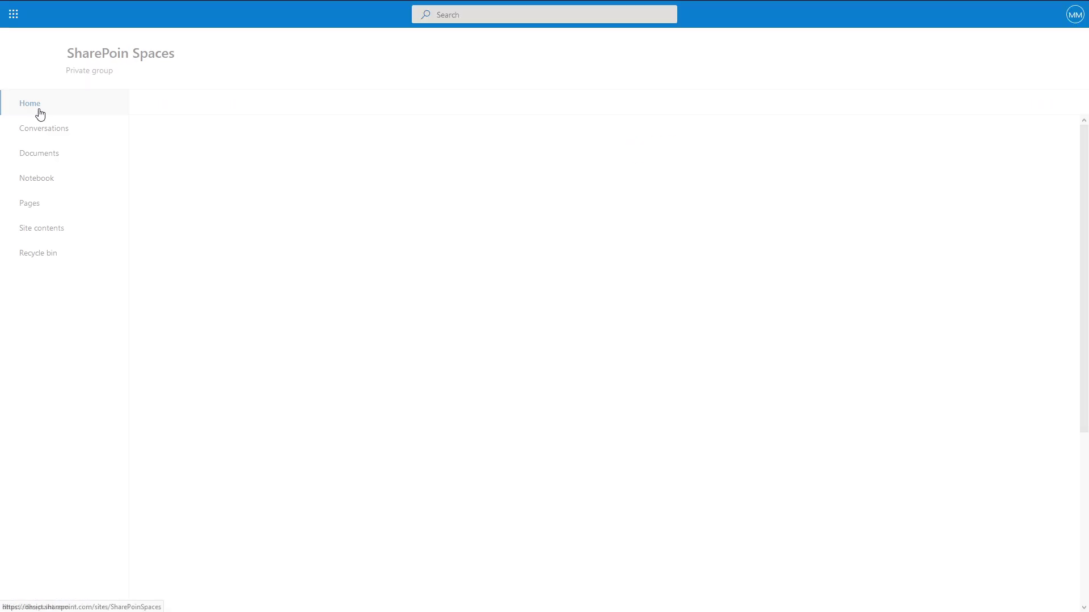
click(174, 107)
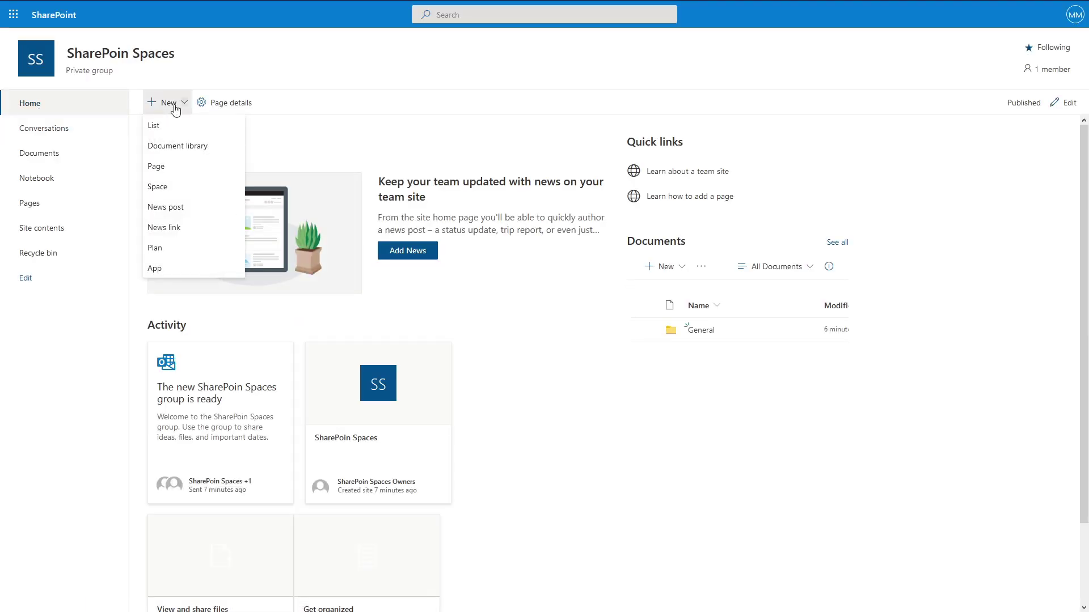
click(168, 186)
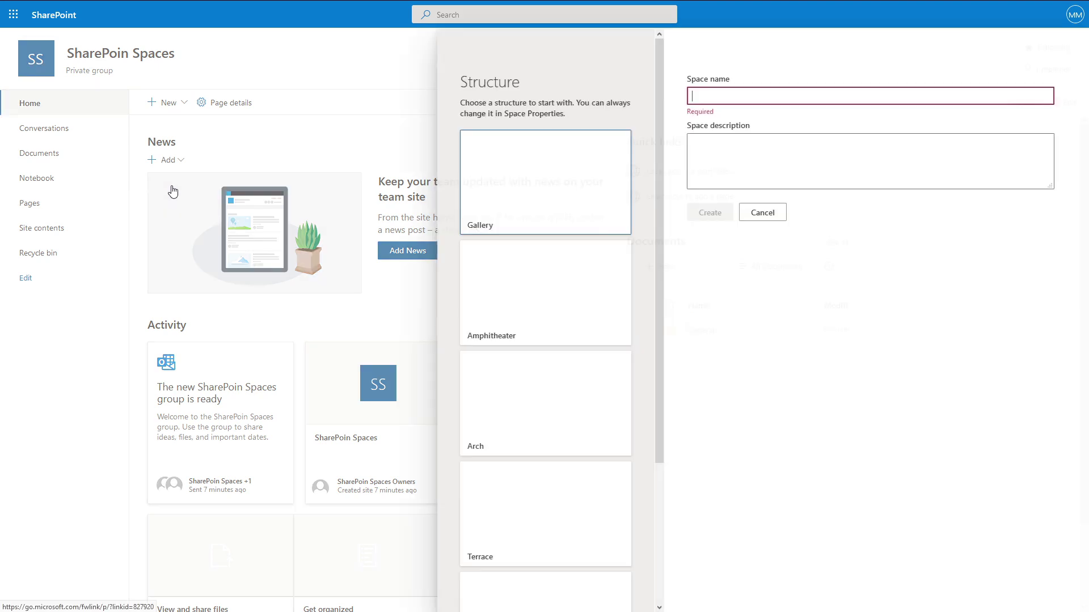
scroll(583, 215, down, 3)
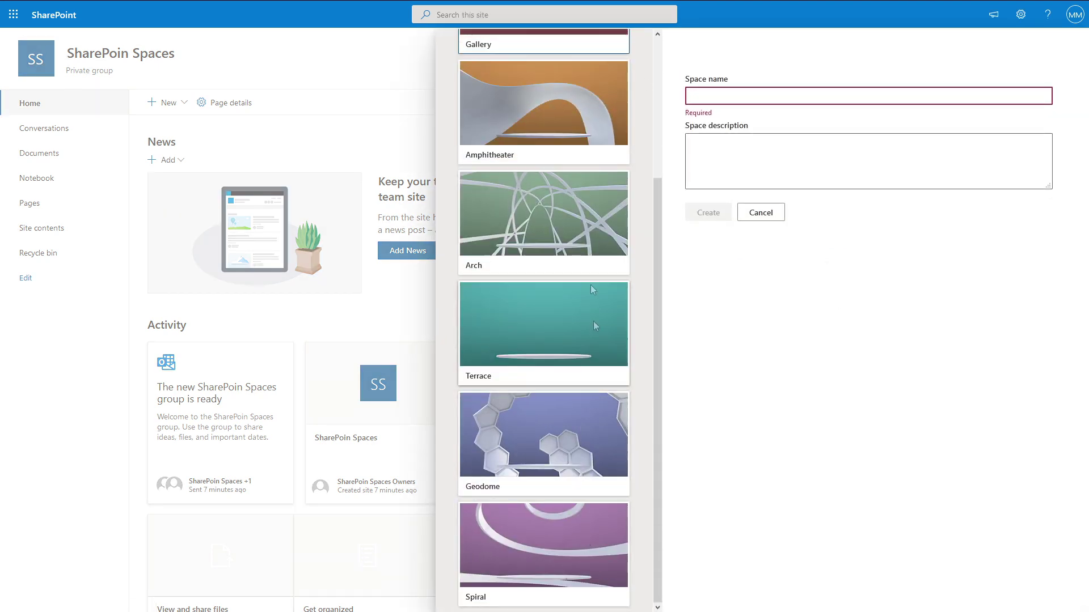
scroll(537, 351, up, 3)
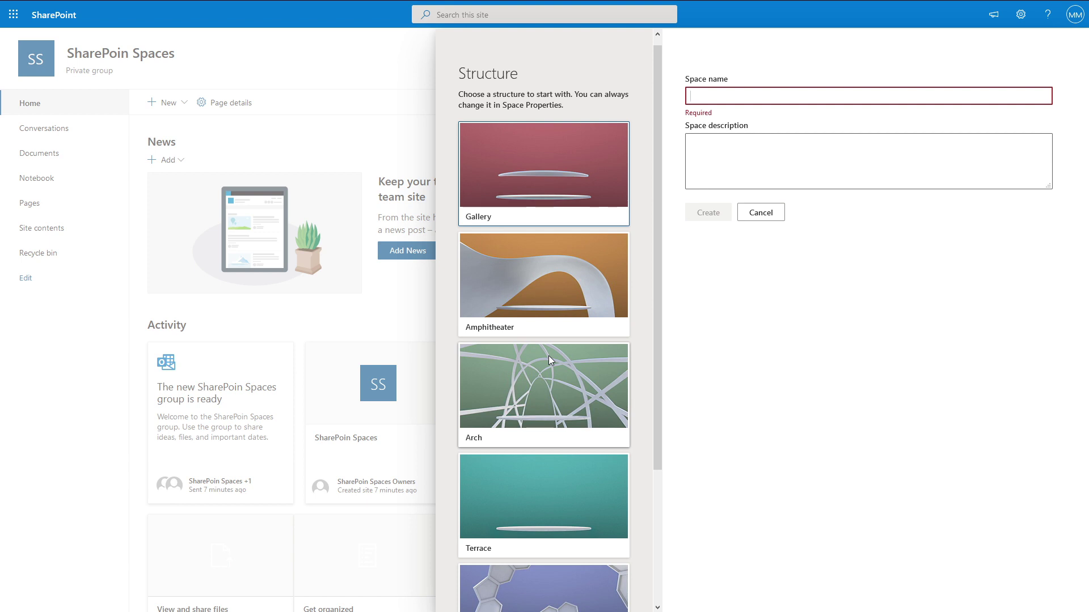
scroll(547, 412, down, 2)
click(549, 382)
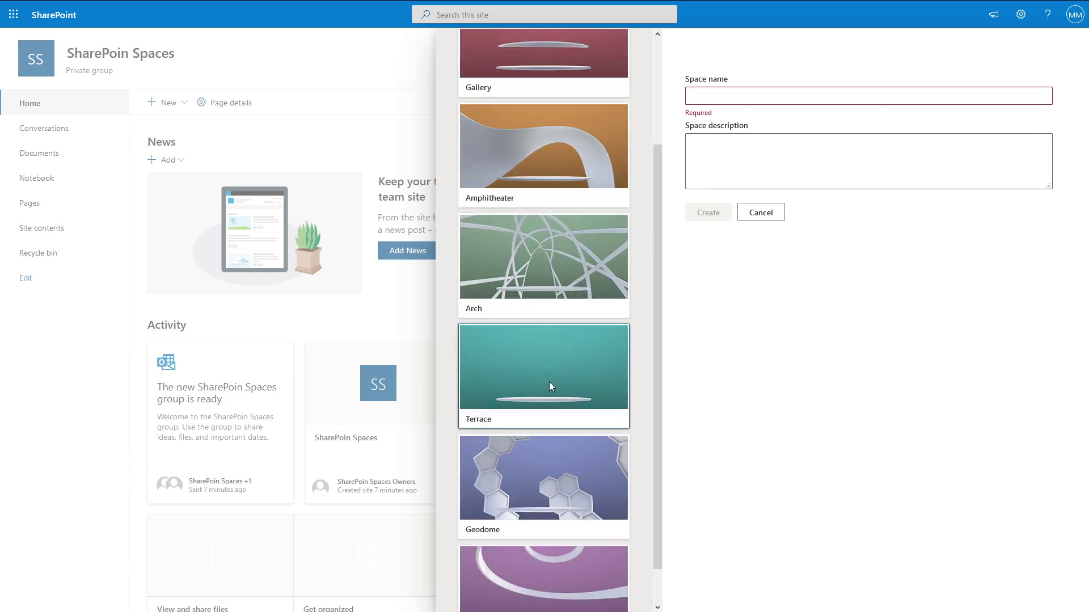
Name the space 'MArkom3' and create it.
scroll(544, 363, up, 2)
click(765, 99)
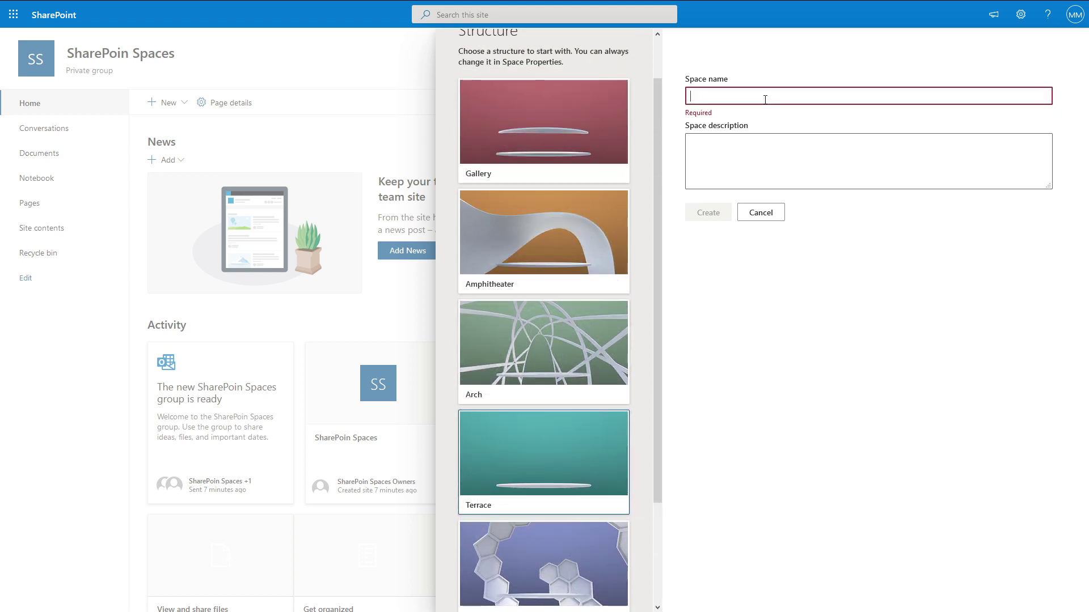
text(MArkom3D)
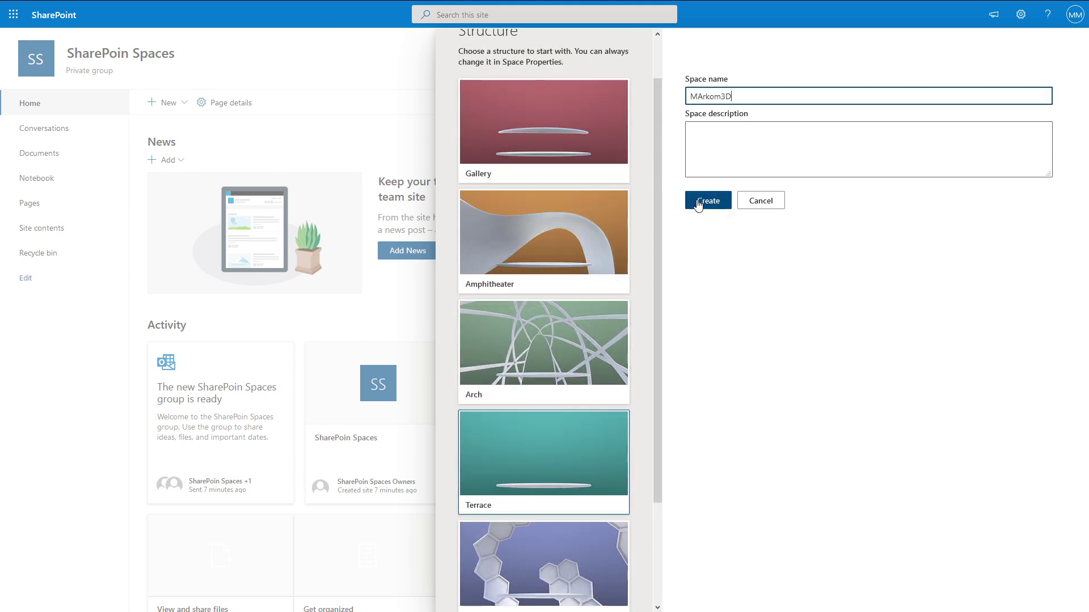
click(707, 201)
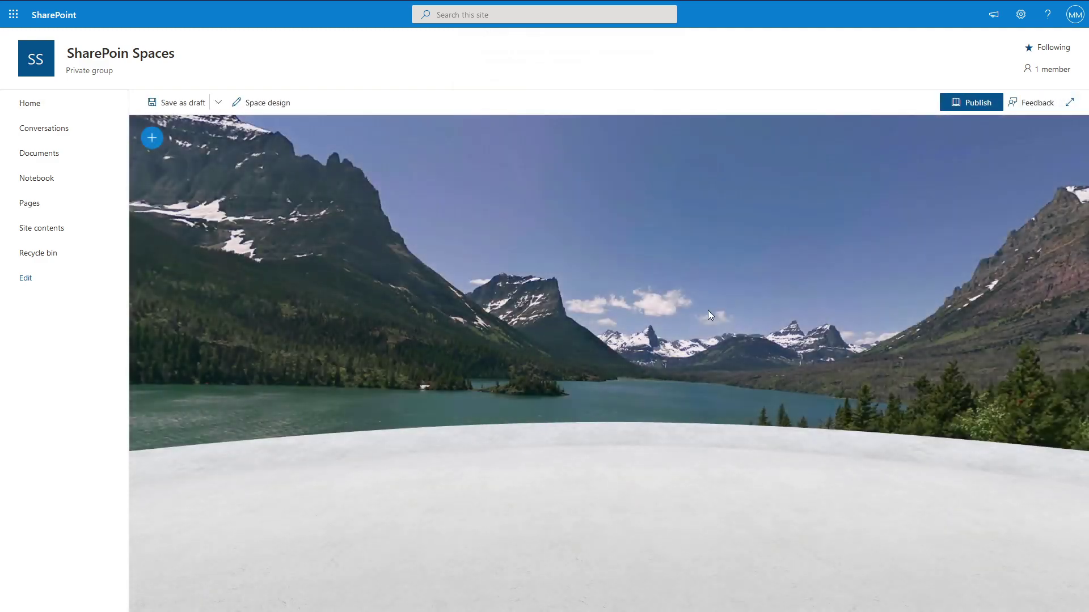
Set the desert canyon image as the space background, review the background types, and close the design pane.
drag(707, 310, 608, 291)
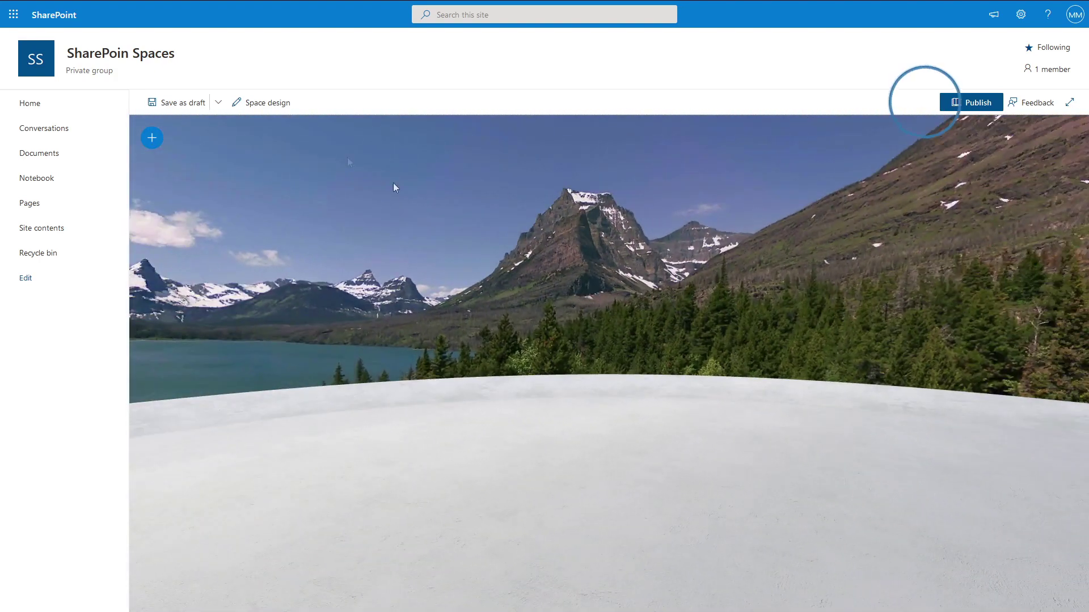
click(258, 103)
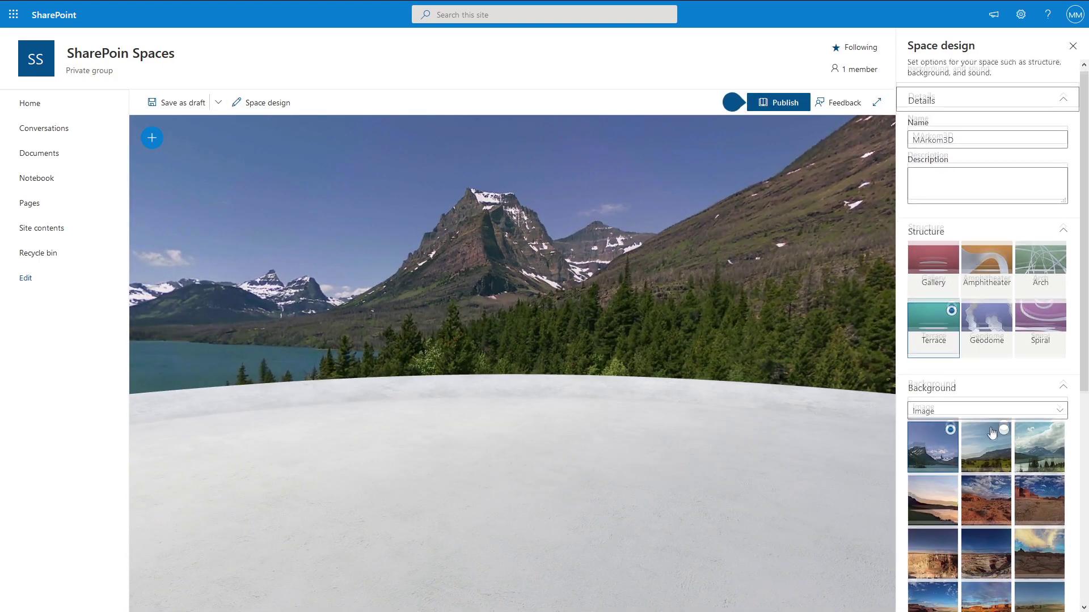
scroll(944, 305, down, 3)
scroll(964, 368, down, 2)
click(1039, 428)
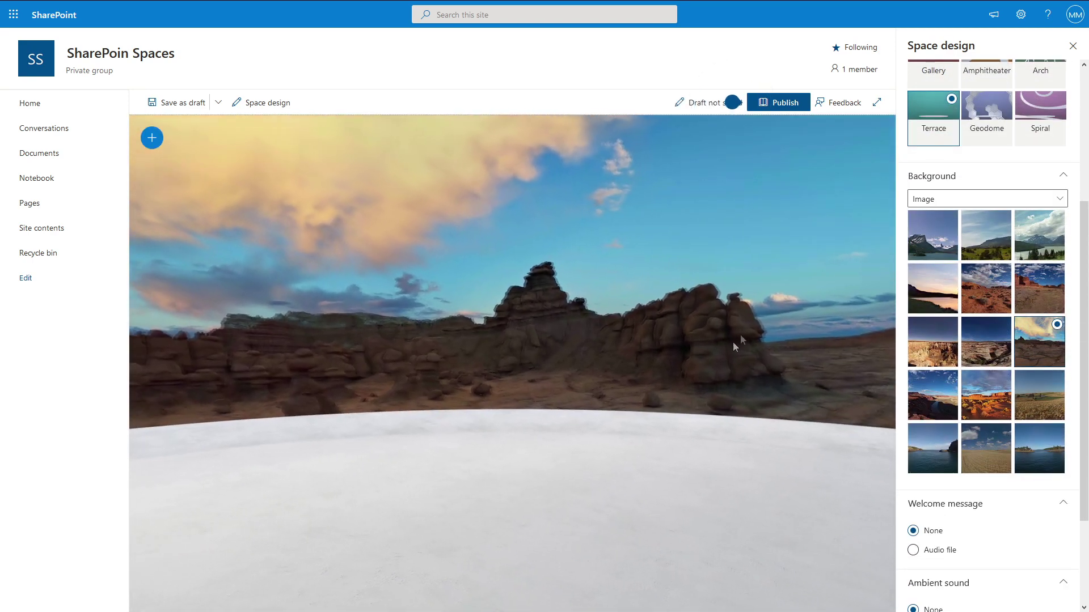
click(971, 200)
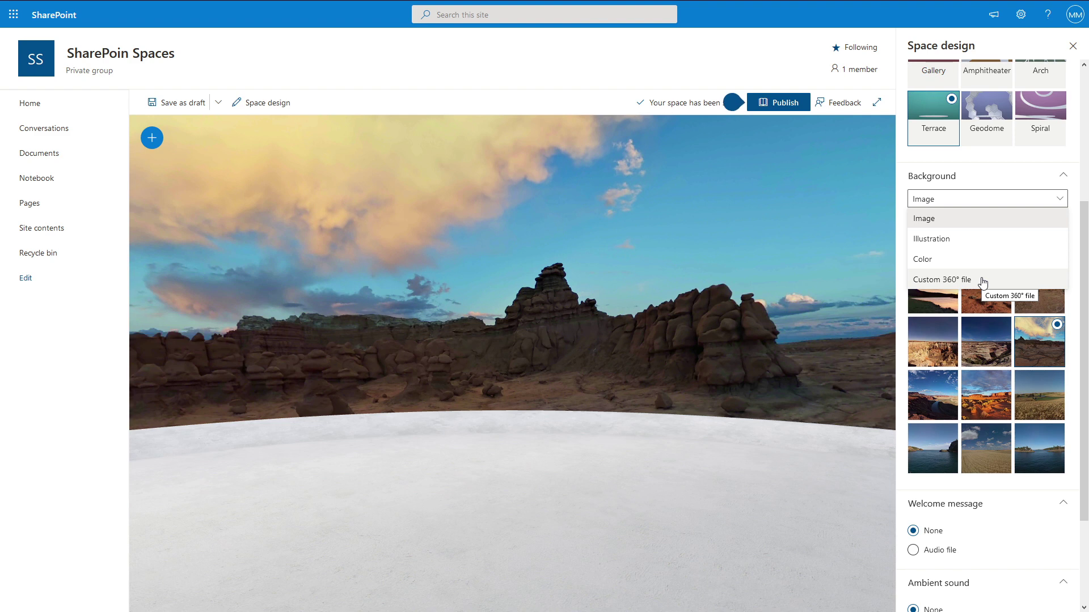
scroll(957, 492, down, 3)
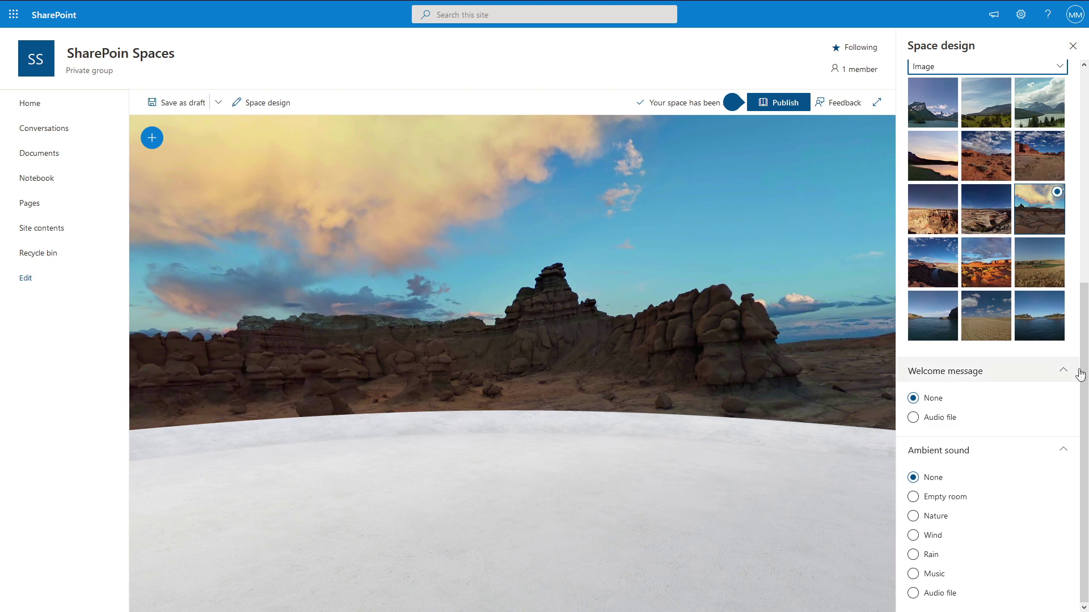
drag(1085, 381, 1088, 315)
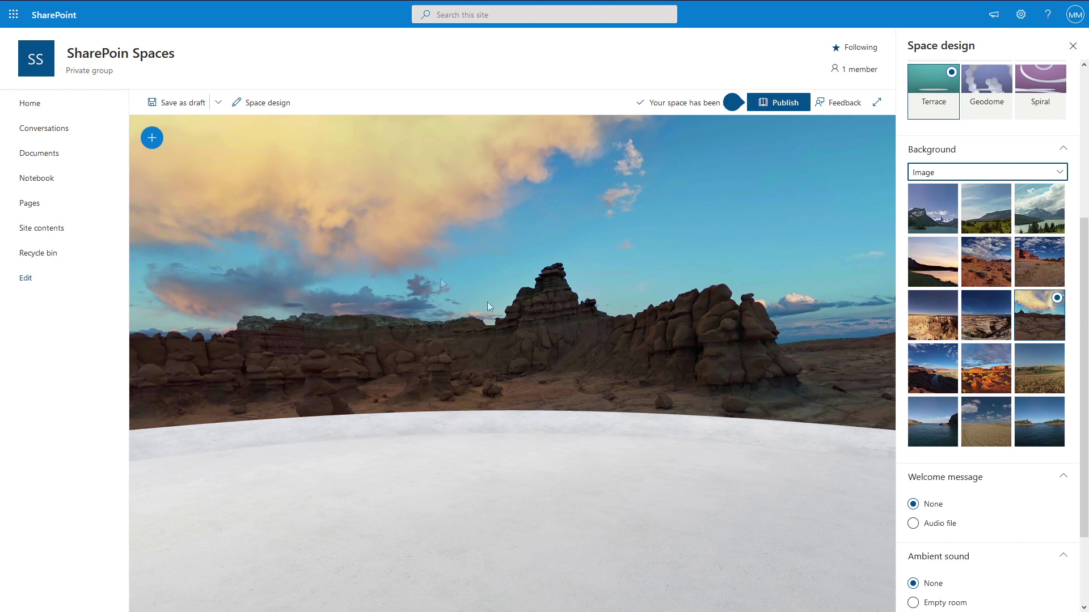
scroll(986, 255, up, 3)
click(1073, 46)
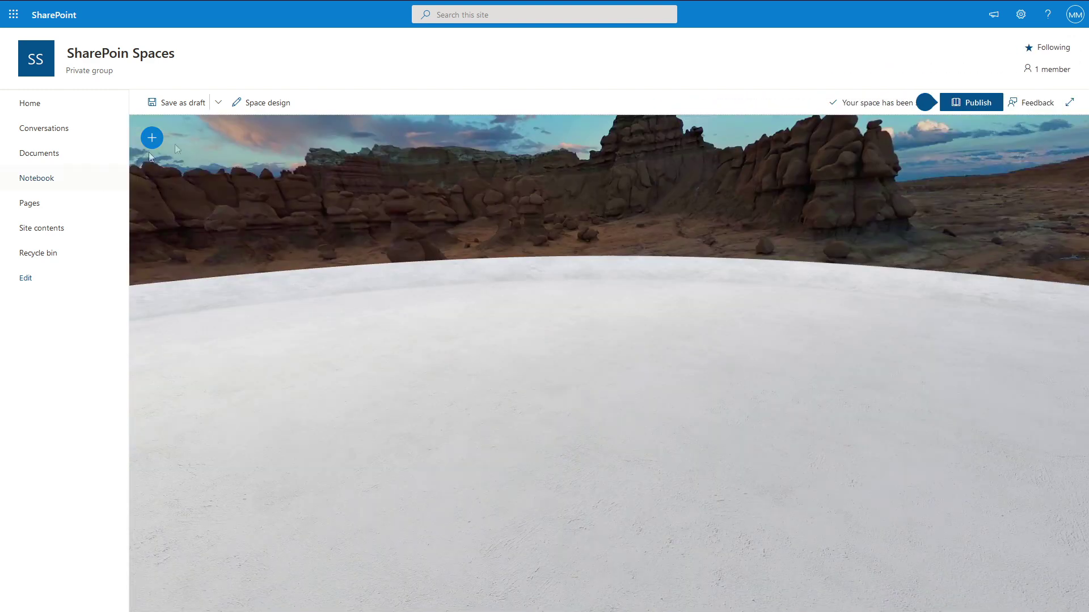
Add a 3D object web part and place it on the floor.
click(152, 139)
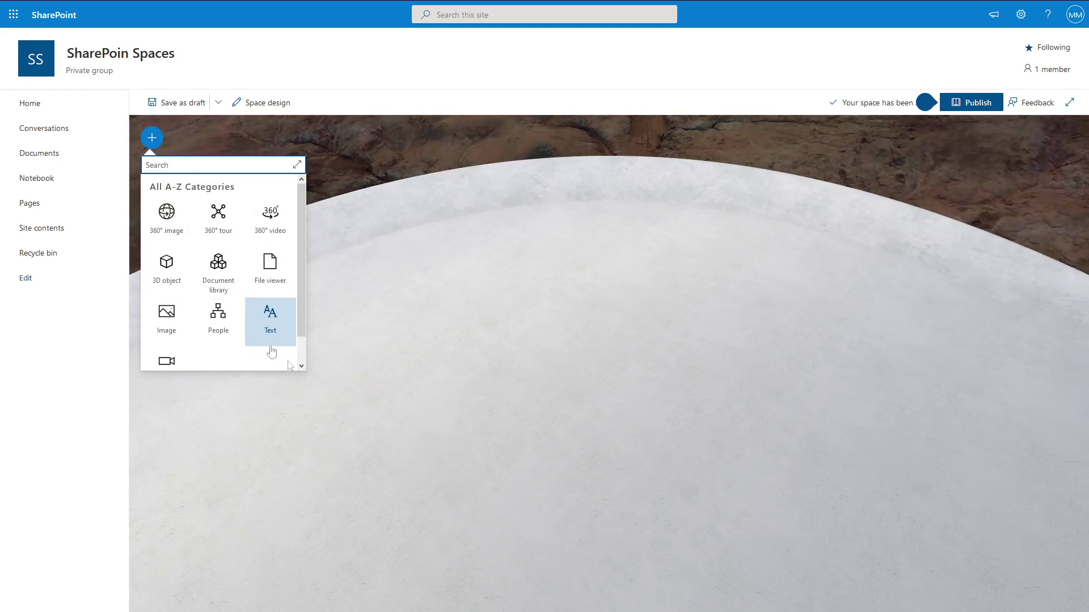
drag(553, 330, 505, 457)
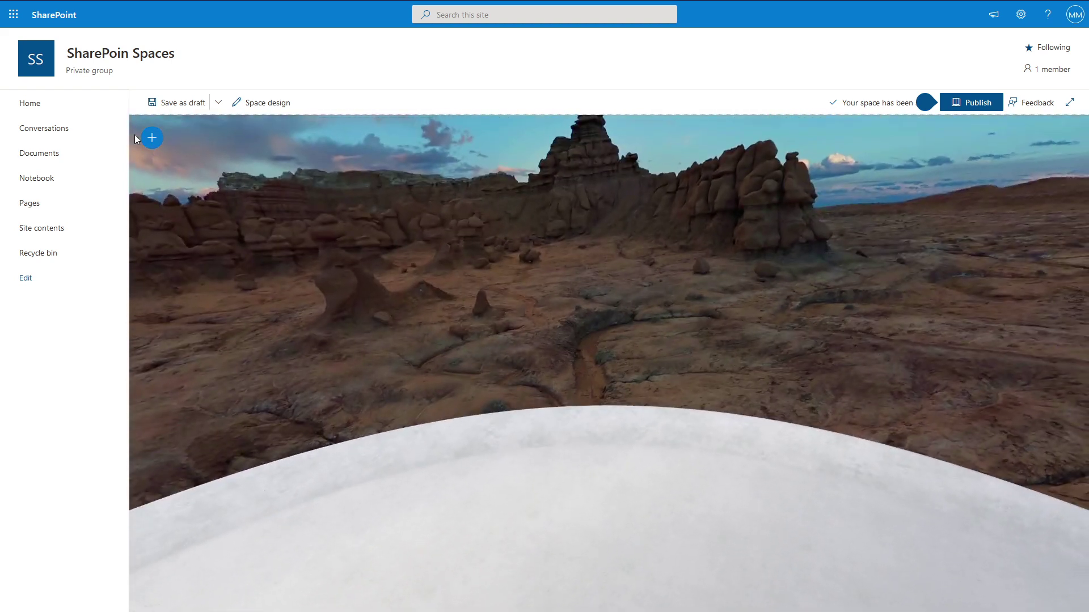
click(152, 138)
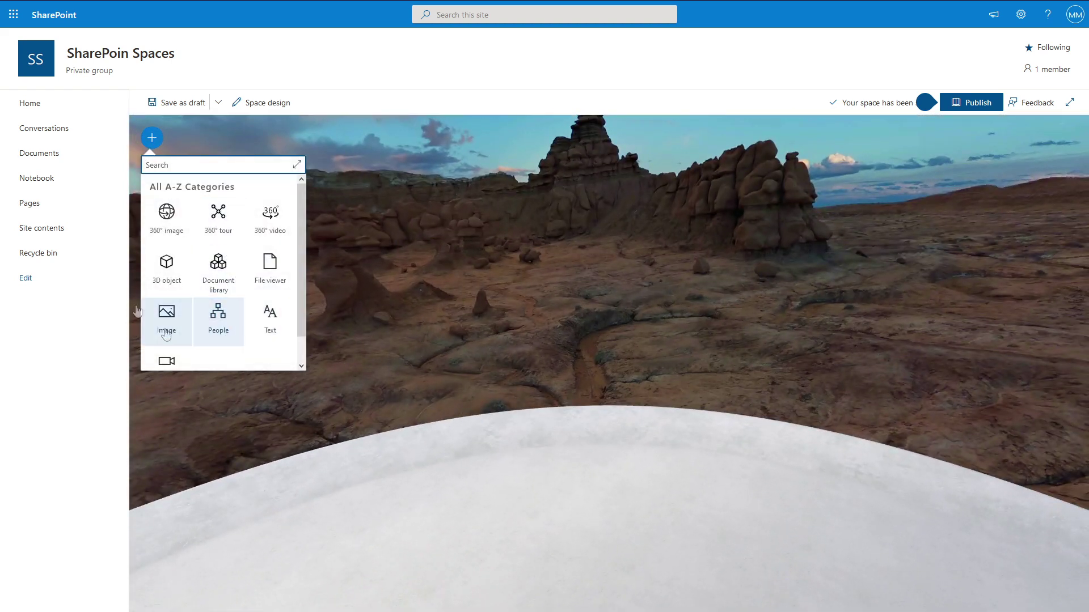
click(168, 269)
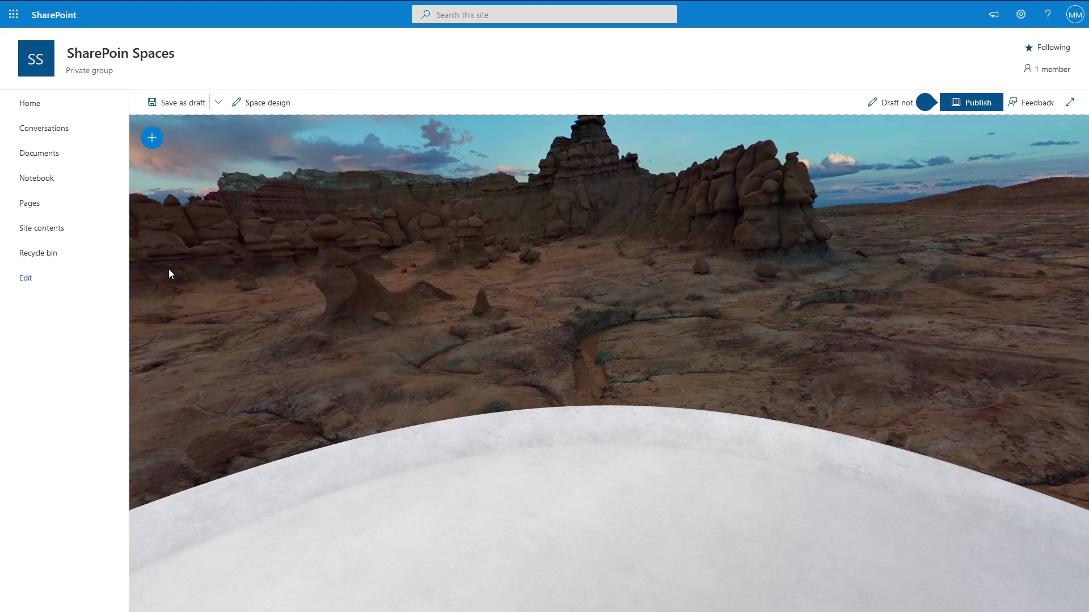
click(594, 494)
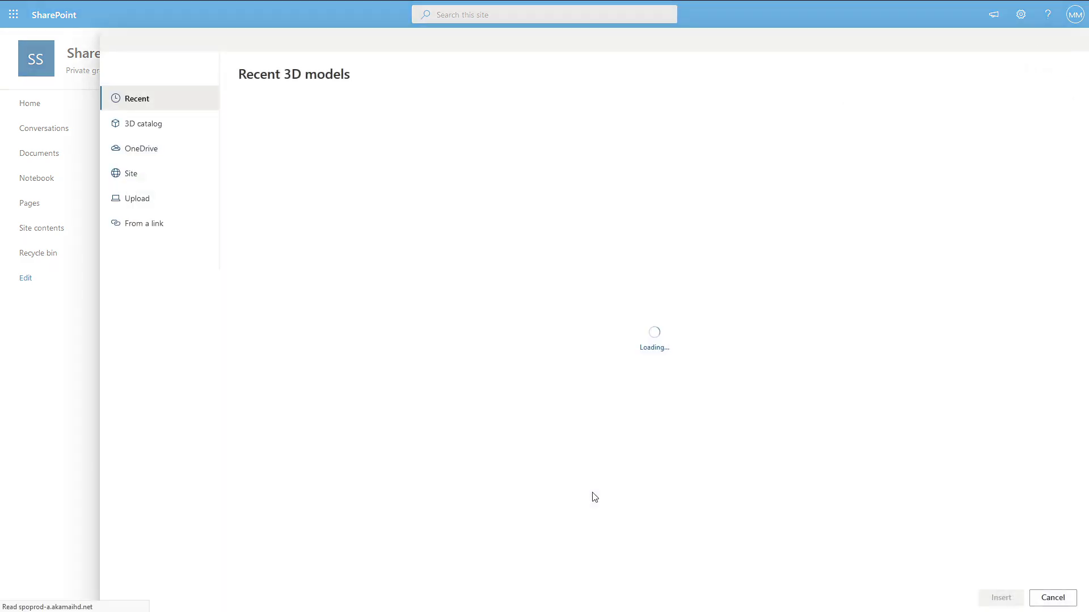
Insert the floating astronaut model from the 3D catalog's Space category.
click(167, 130)
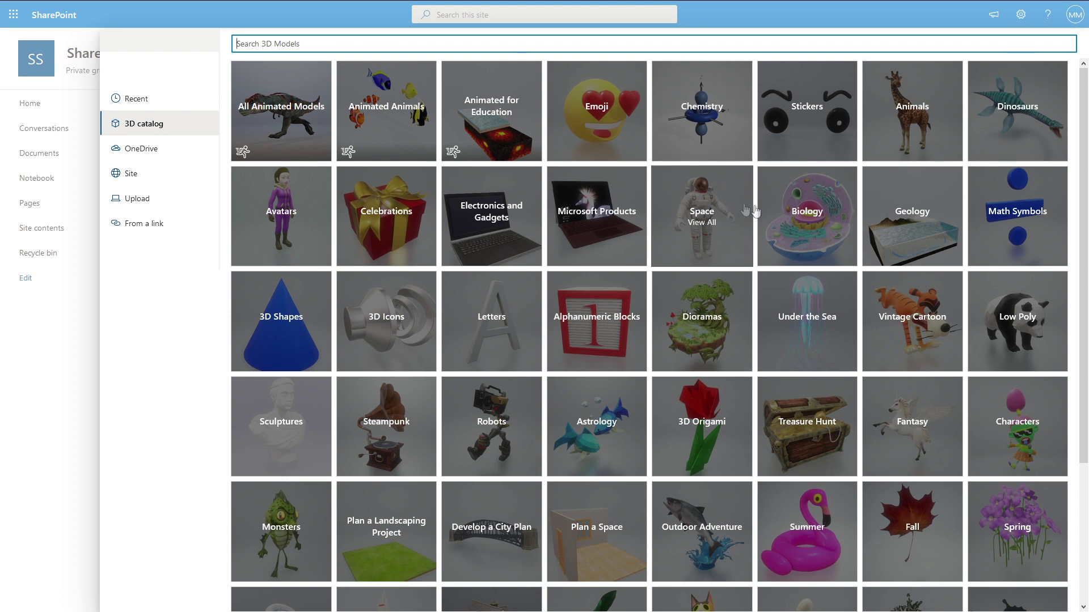
click(733, 220)
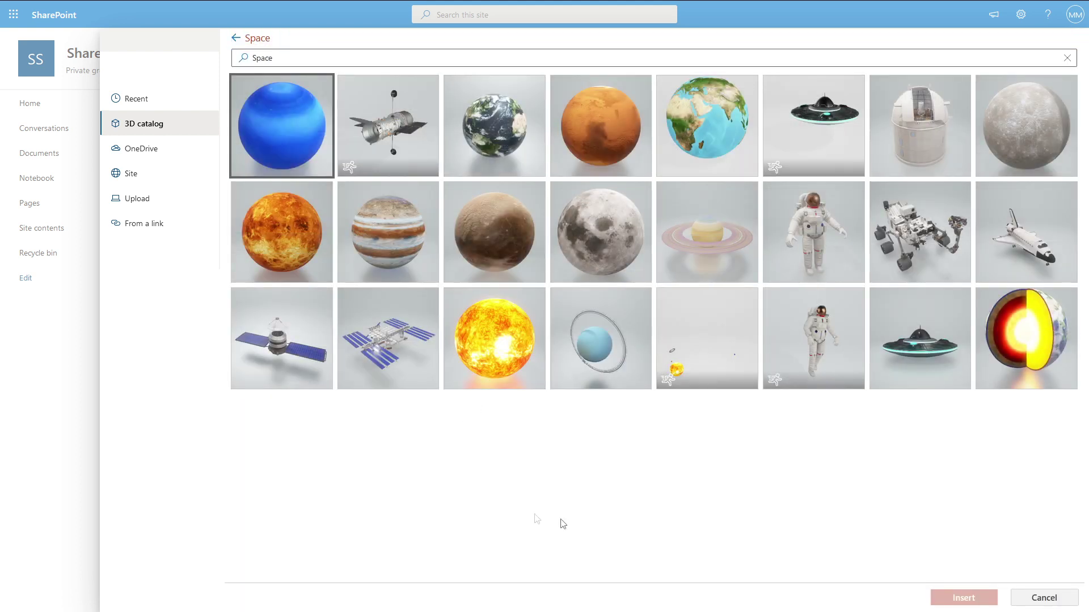
click(827, 226)
click(812, 357)
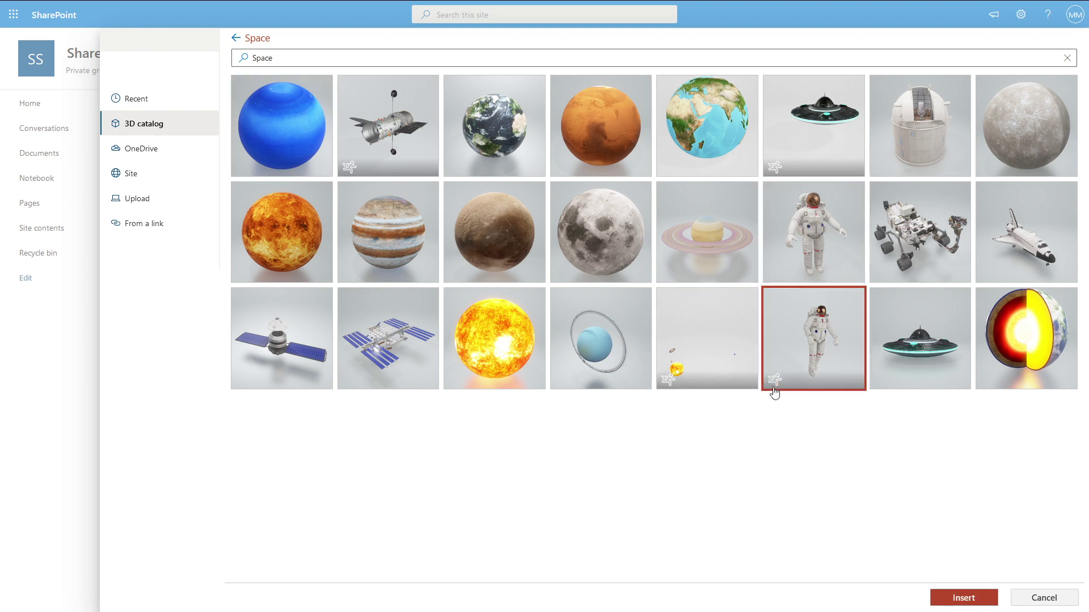
click(971, 599)
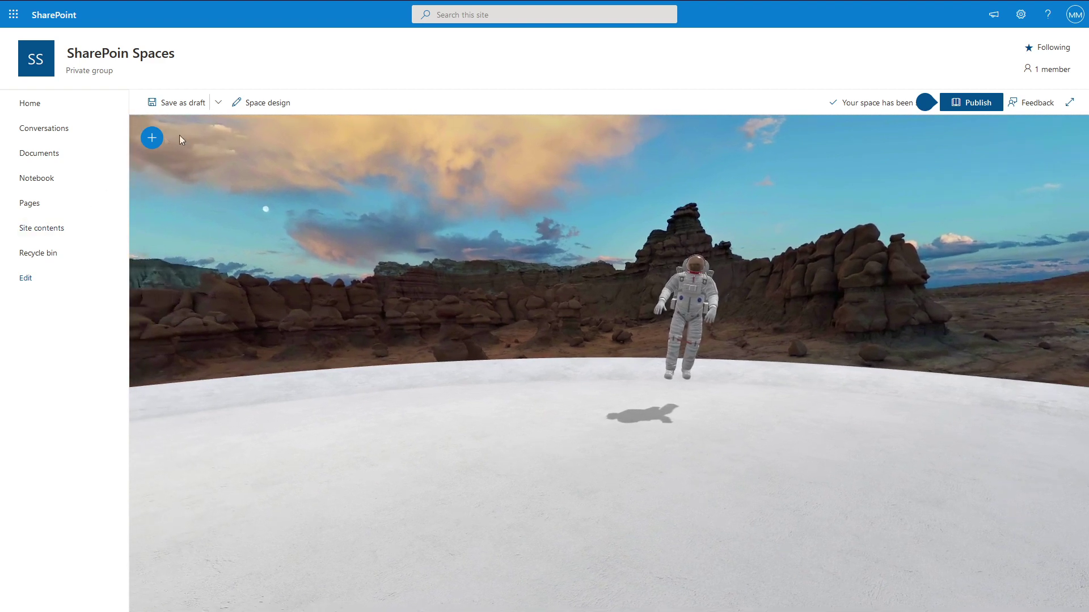
click(152, 138)
Place an image on the ground and insert the city skyline stock photo.
click(162, 316)
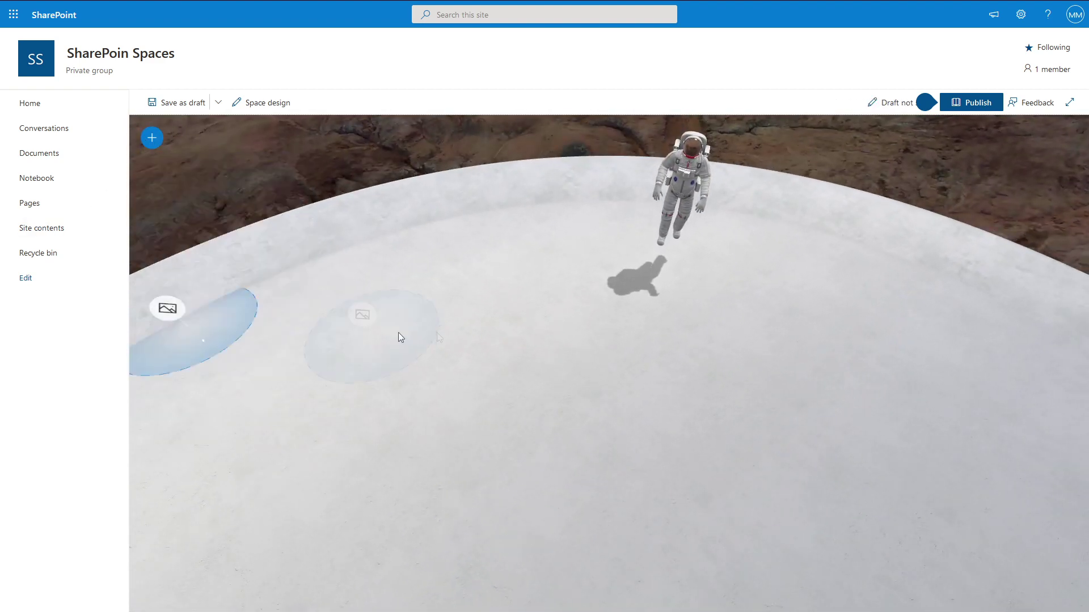
click(443, 334)
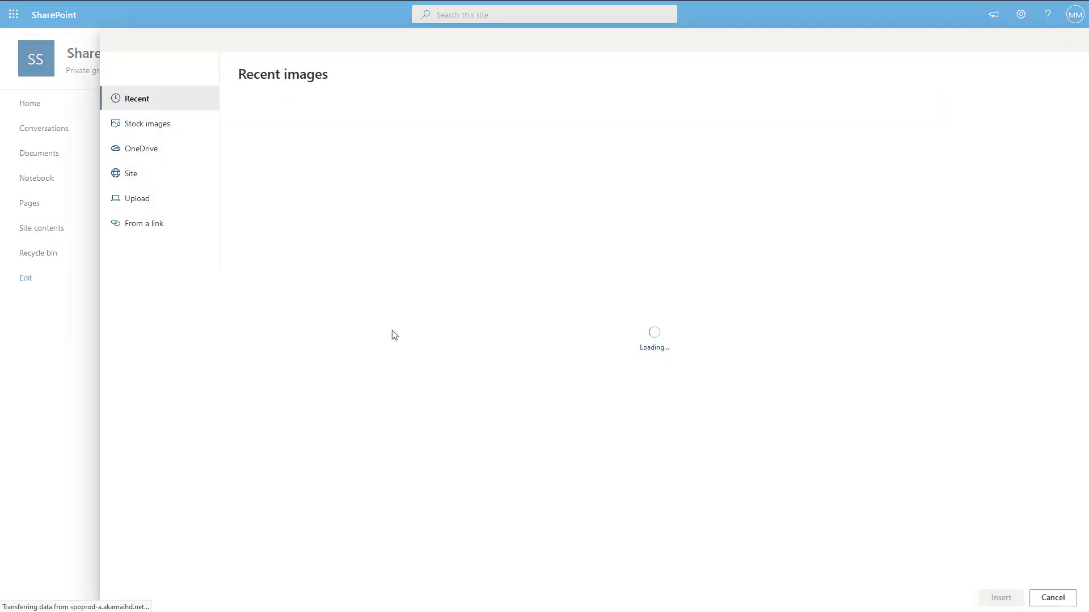
click(152, 124)
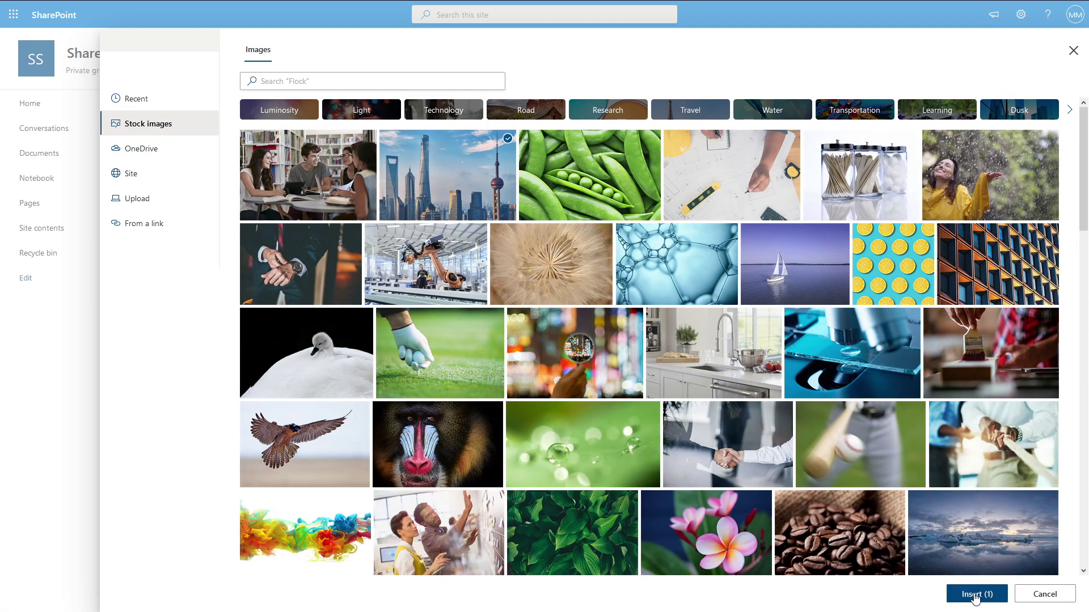
click(975, 595)
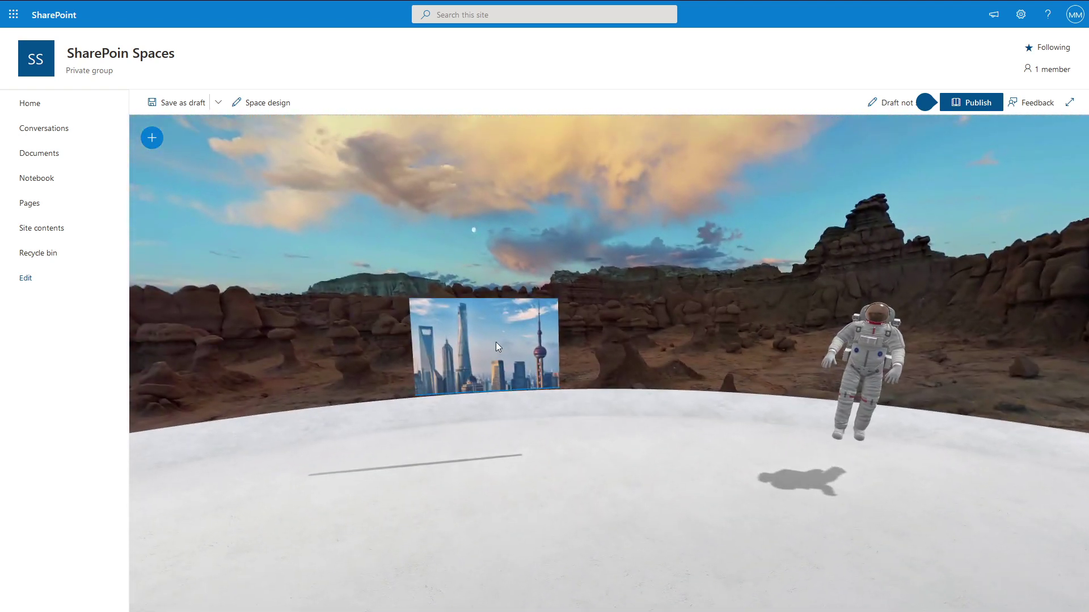
click(496, 342)
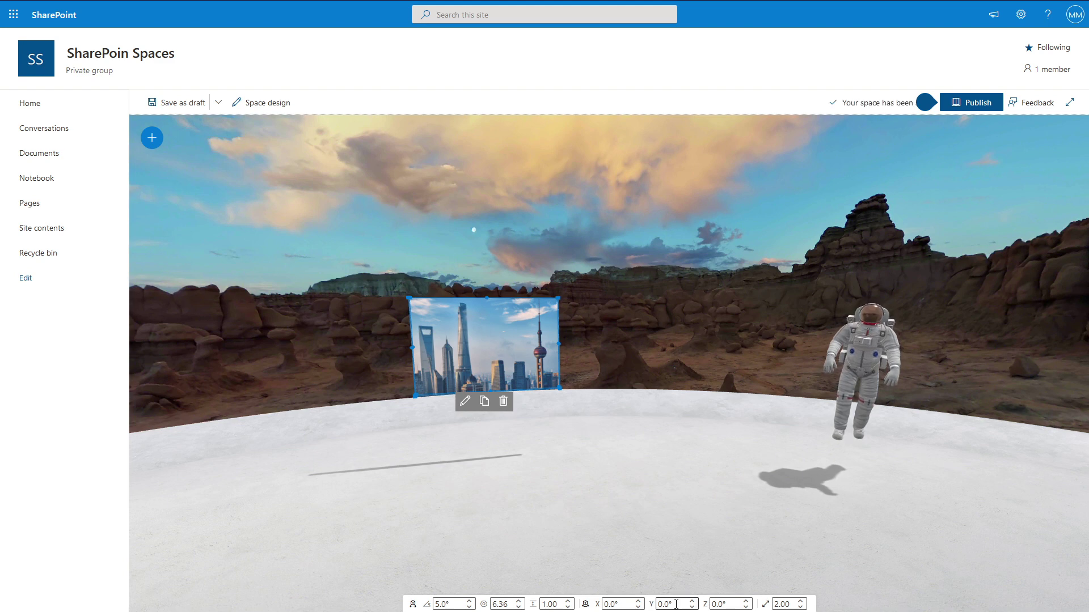
Set the skyline image's angle to 0, then enlarge it and raise it higher.
click(449, 604)
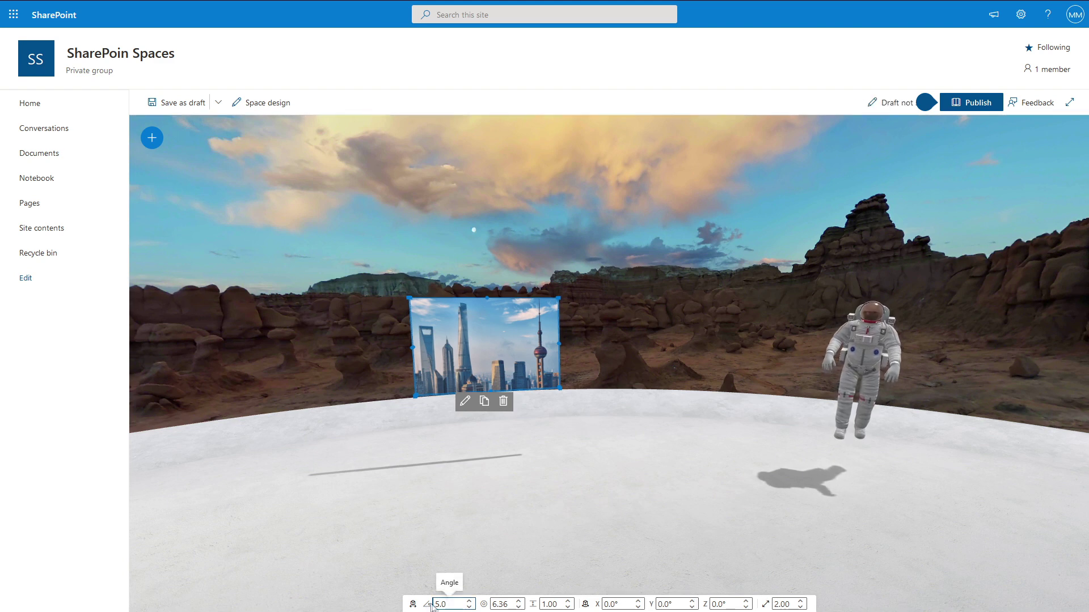
drag(451, 529, 620, 560)
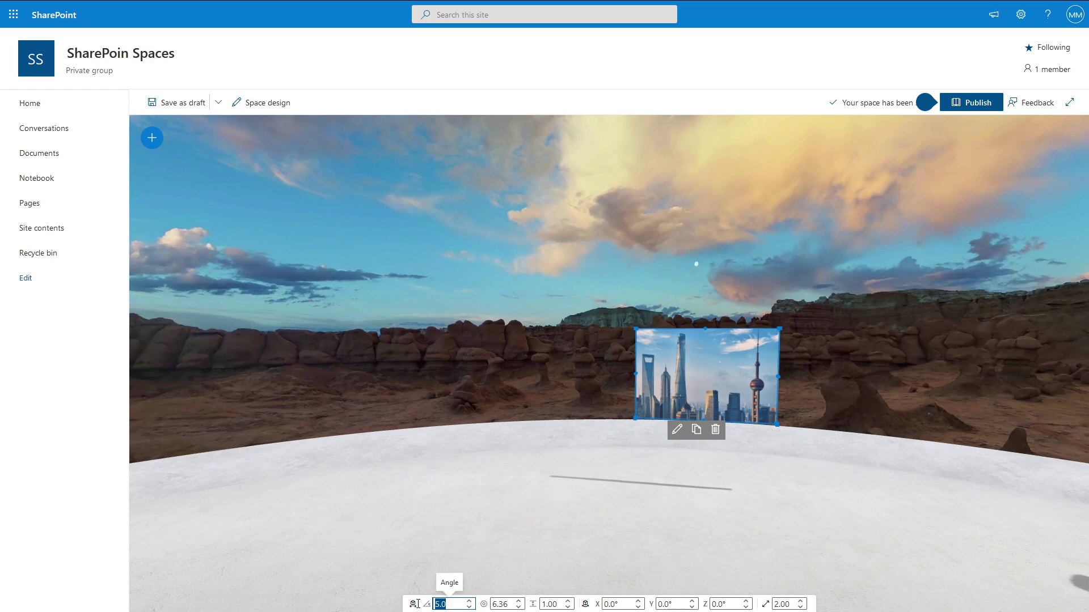
key(Return)
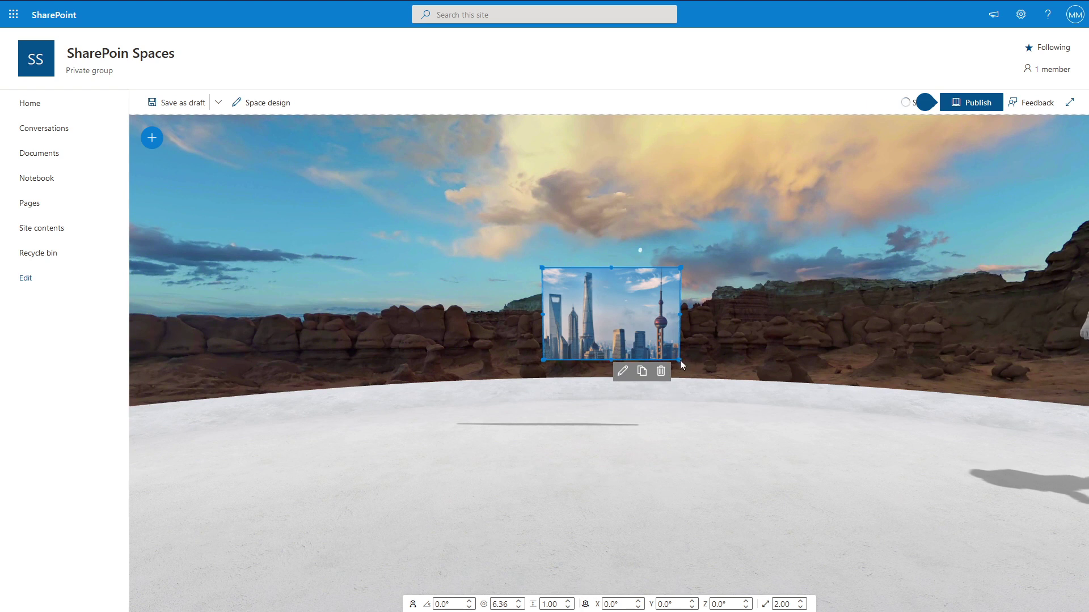
drag(679, 359, 749, 408)
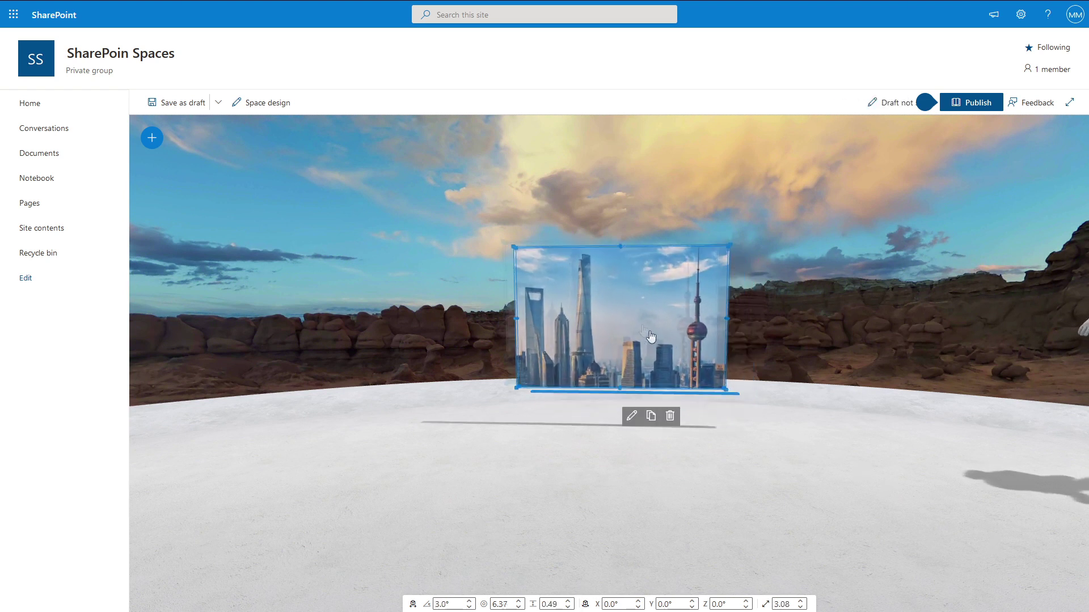
drag(650, 337, 850, 452)
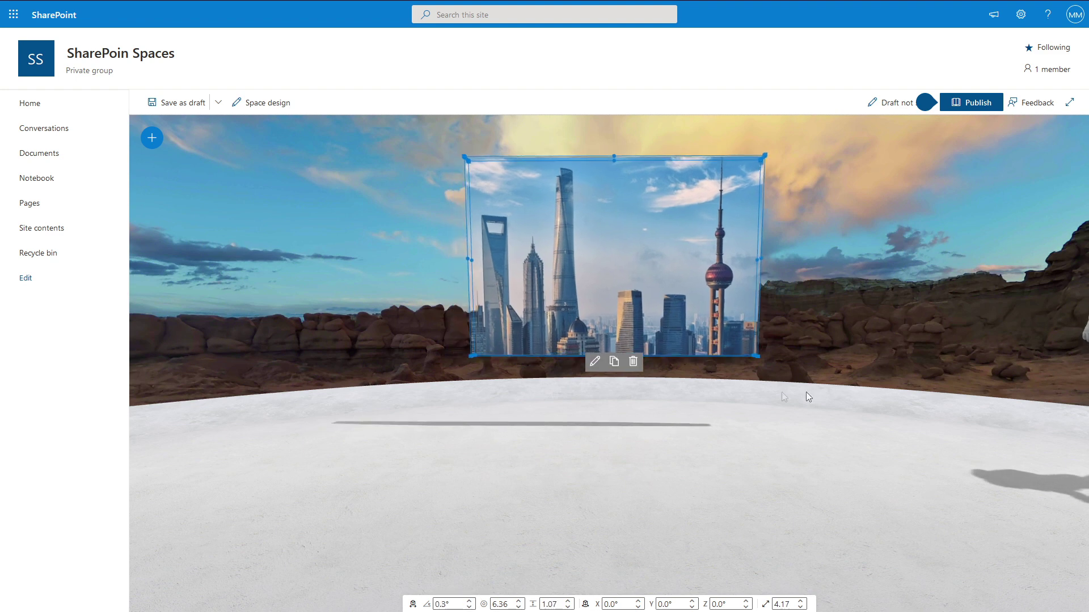
Enlarge the astronaut model to a scale of 3.35.
drag(805, 392, 567, 391)
click(694, 340)
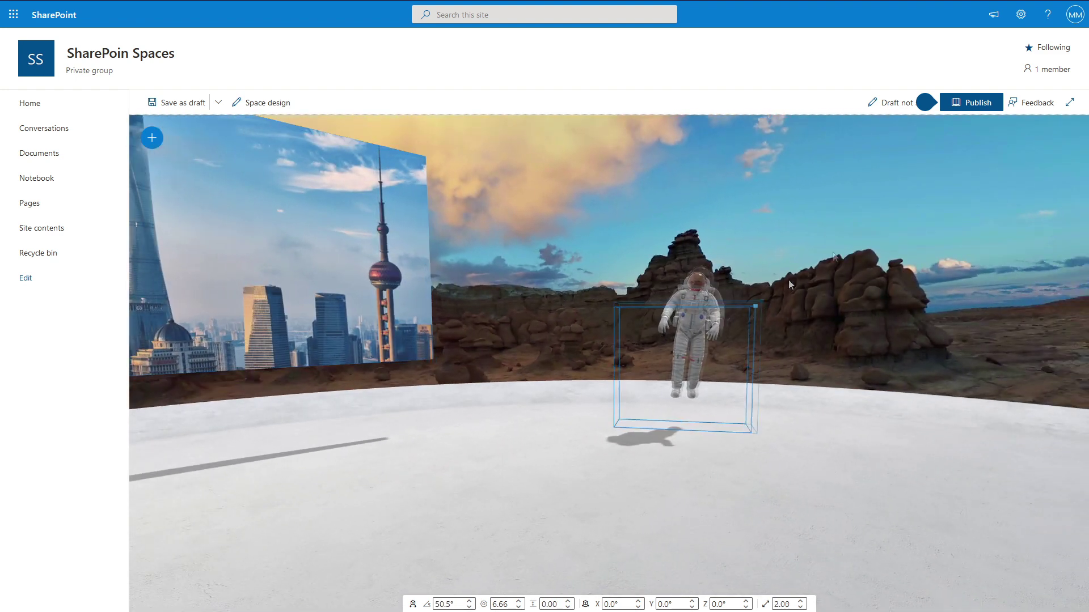
drag(756, 306, 878, 202)
drag(538, 448, 617, 462)
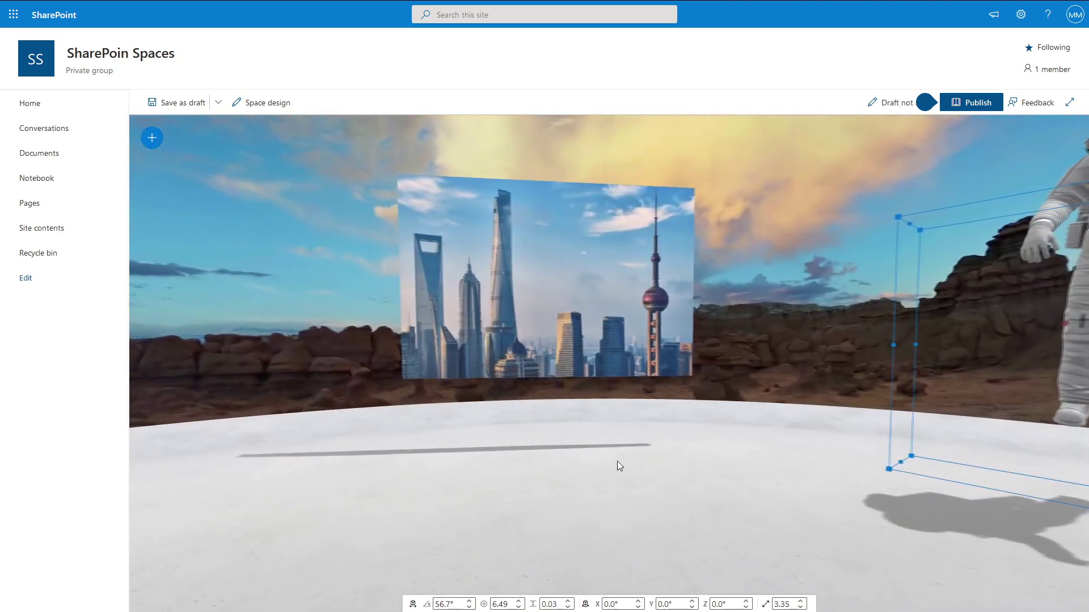
Select the city image, review its properties, and publish the space.
click(524, 292)
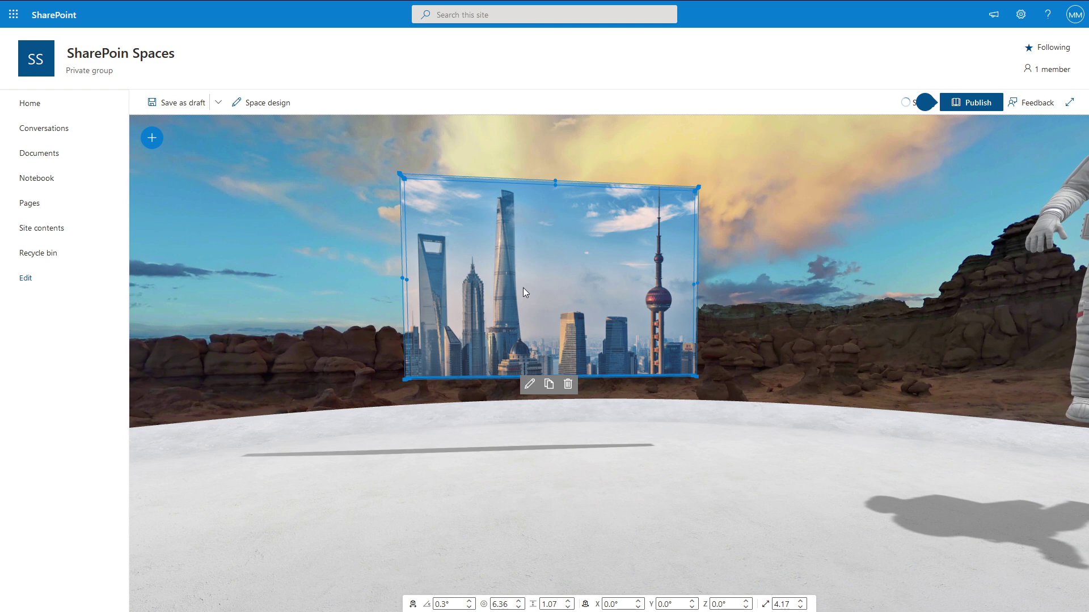
click(532, 385)
scroll(978, 238, down, 2)
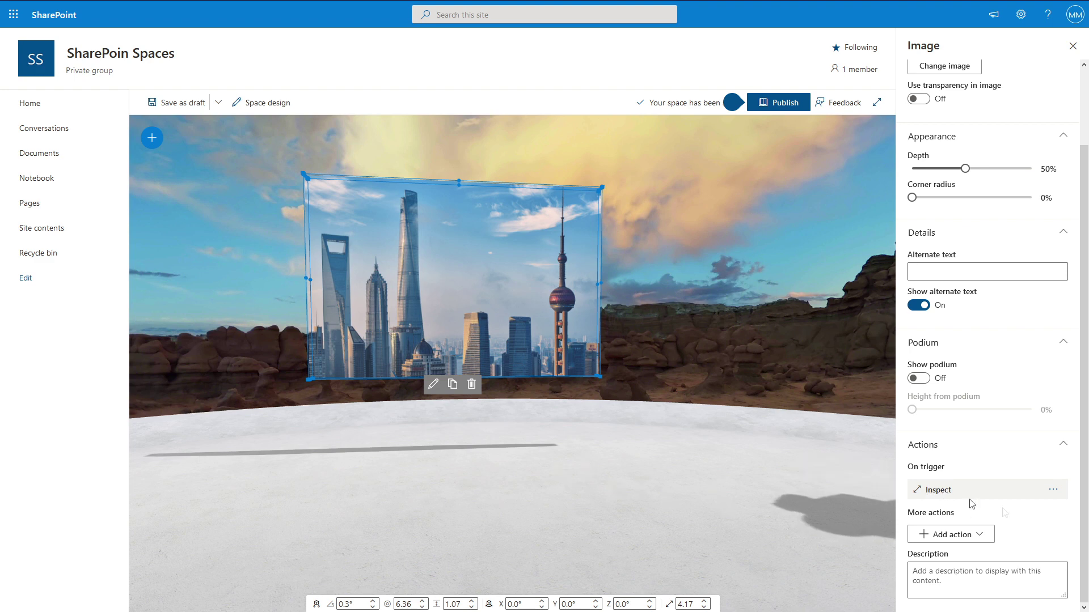
click(800, 103)
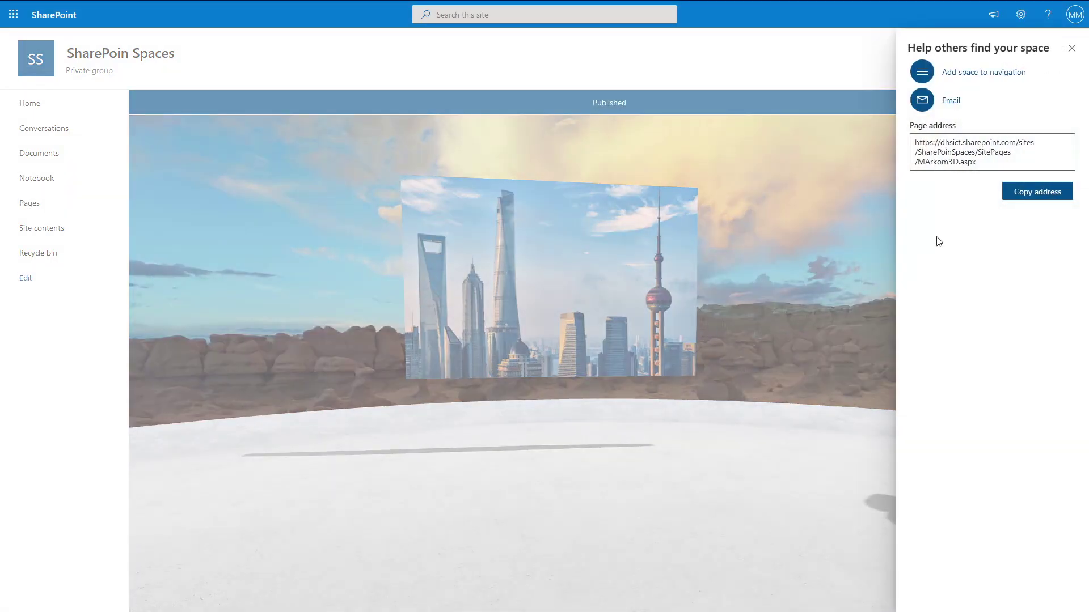
Dismiss the sharing suggestions and check that clicking the city image opens it enlarged.
click(1072, 48)
click(547, 304)
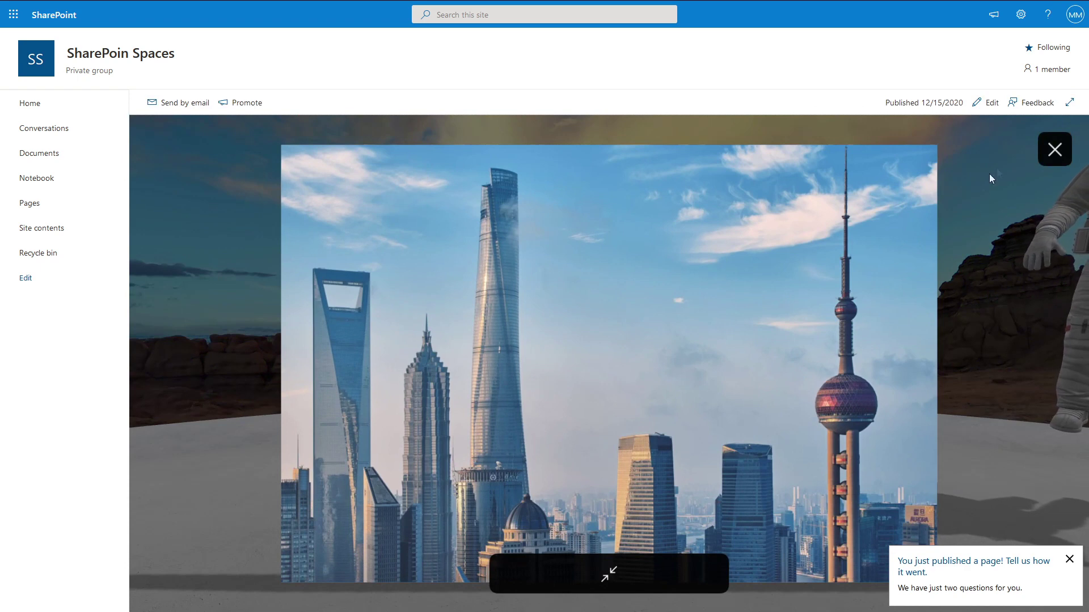
click(1053, 148)
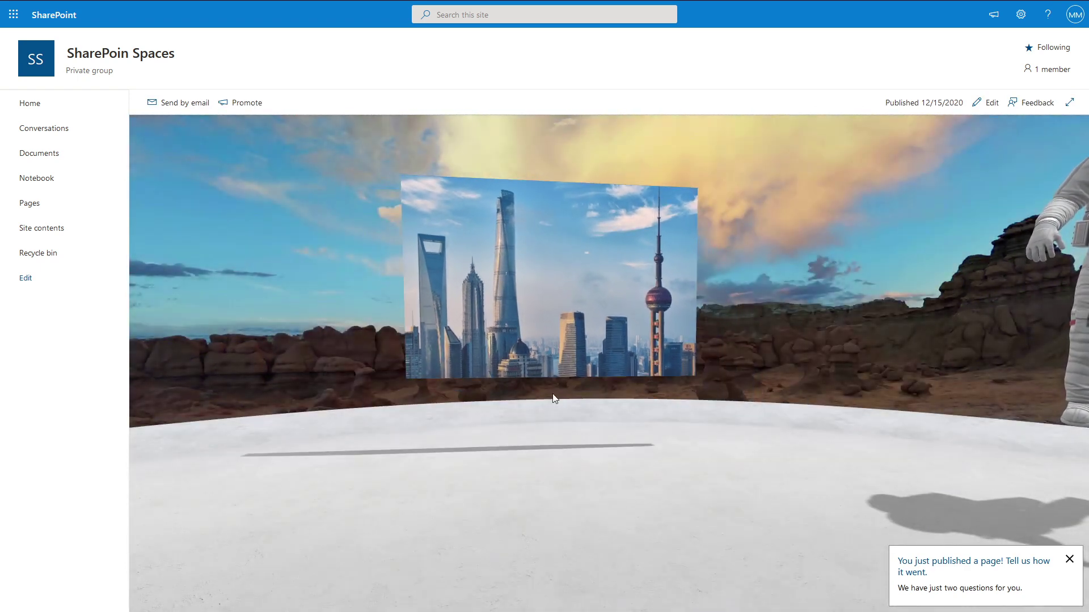
click(554, 293)
Back in edit mode, add a link action with the pasted YouTube channel URL to the city image.
click(1053, 148)
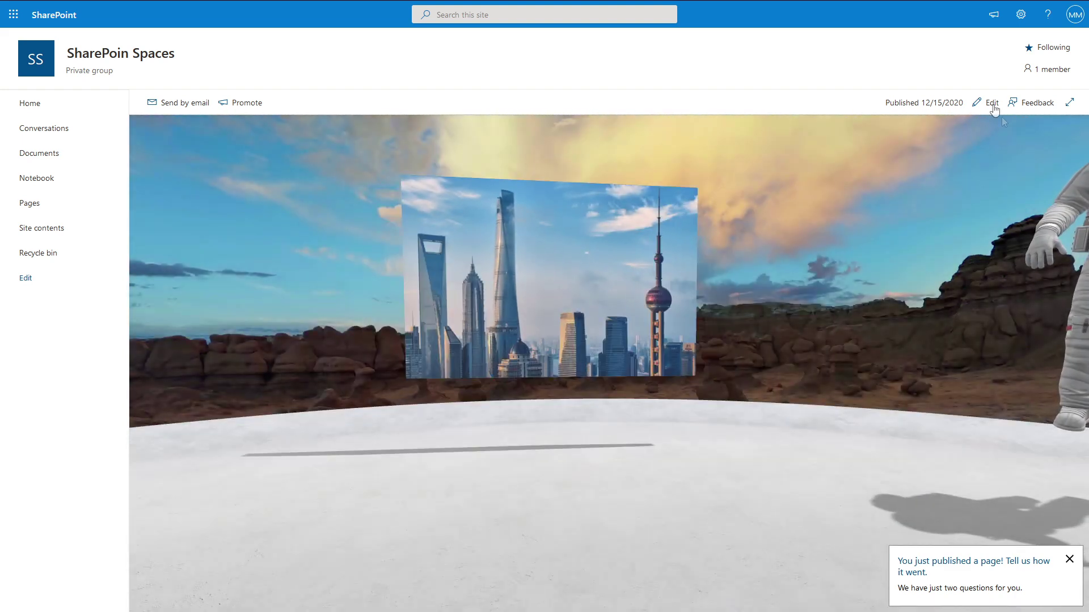
click(992, 105)
click(497, 368)
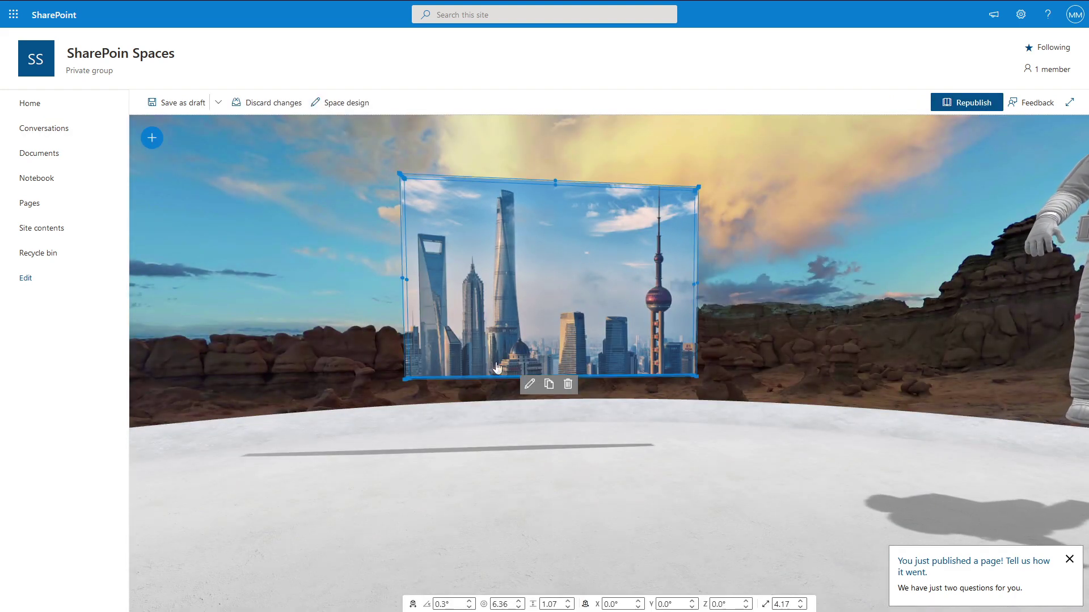
click(529, 384)
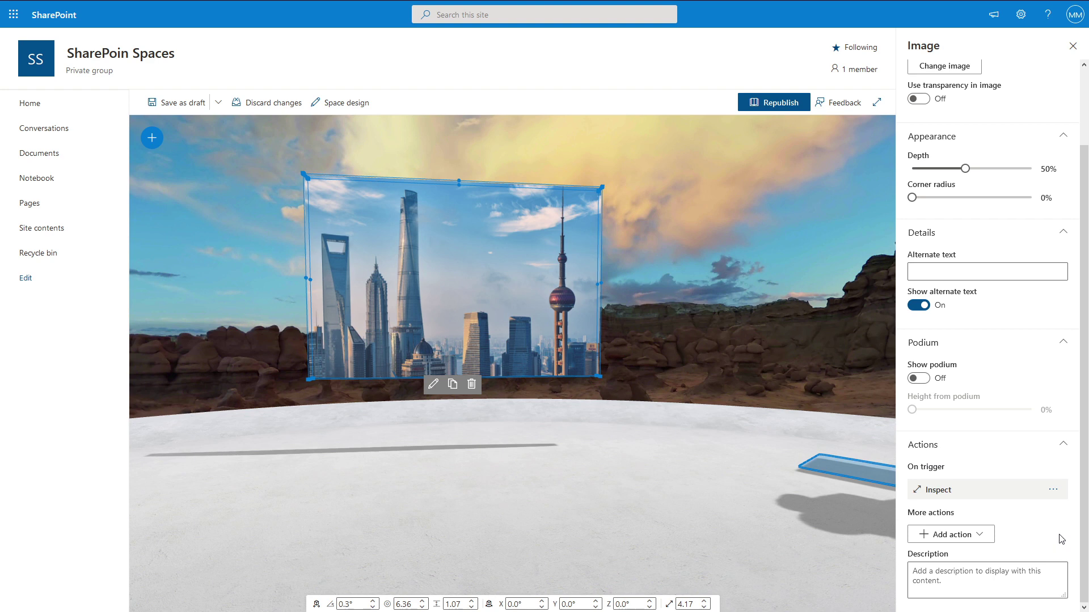
click(990, 539)
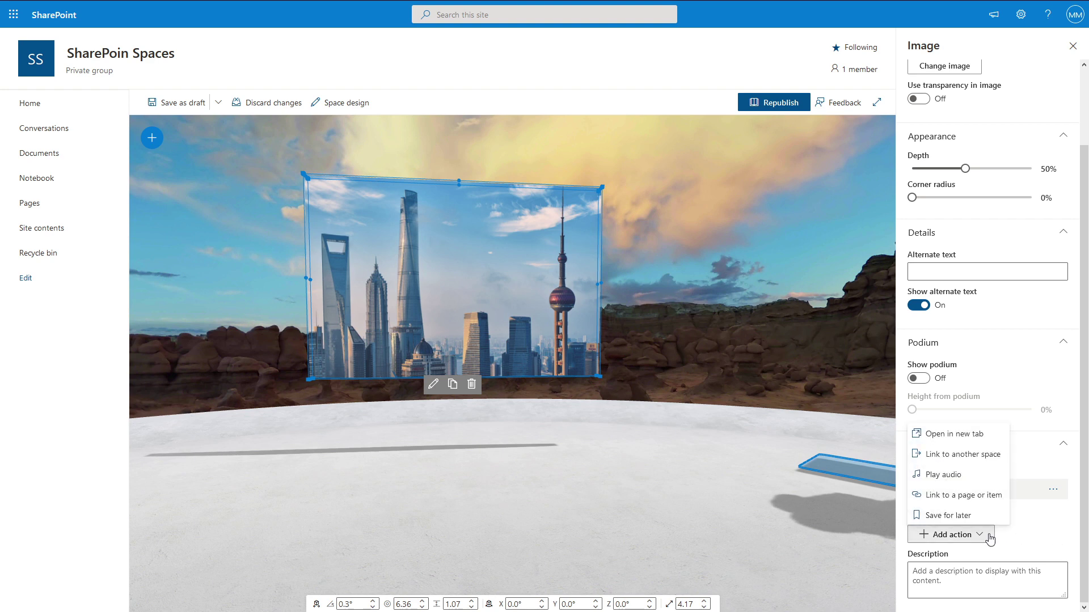
click(984, 500)
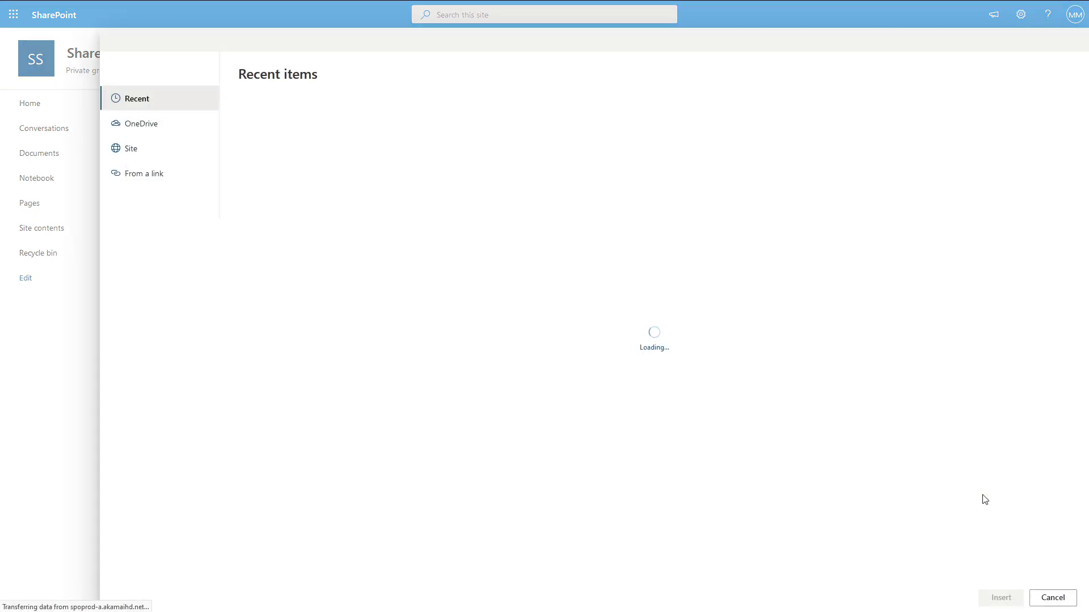
click(155, 176)
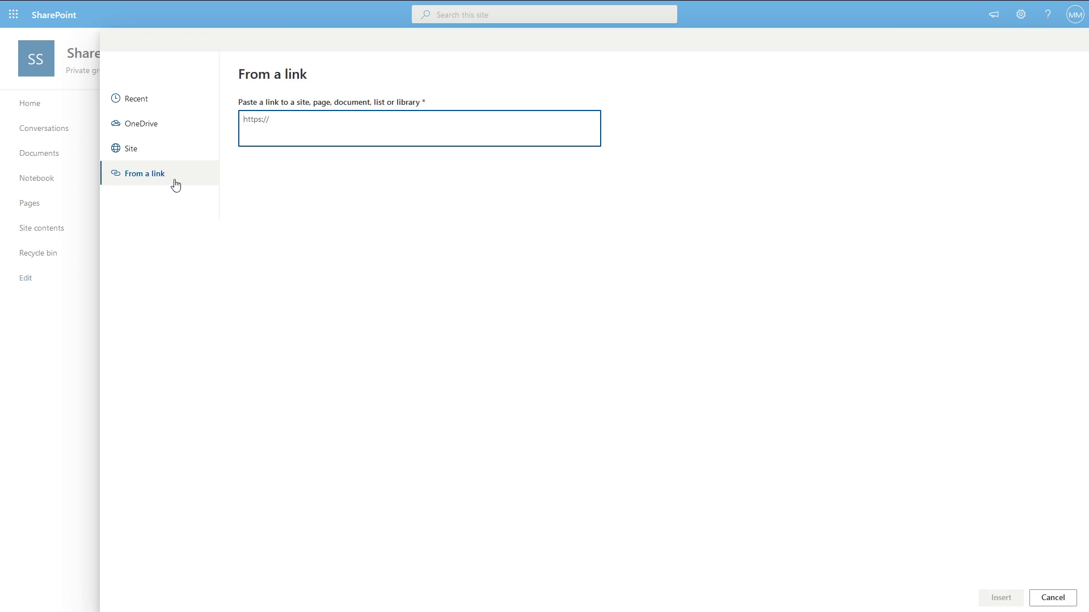
text(https://www.youtube.com/channel/UCIYbErSIWITV0aNv0AyQO_Q)
click(1001, 598)
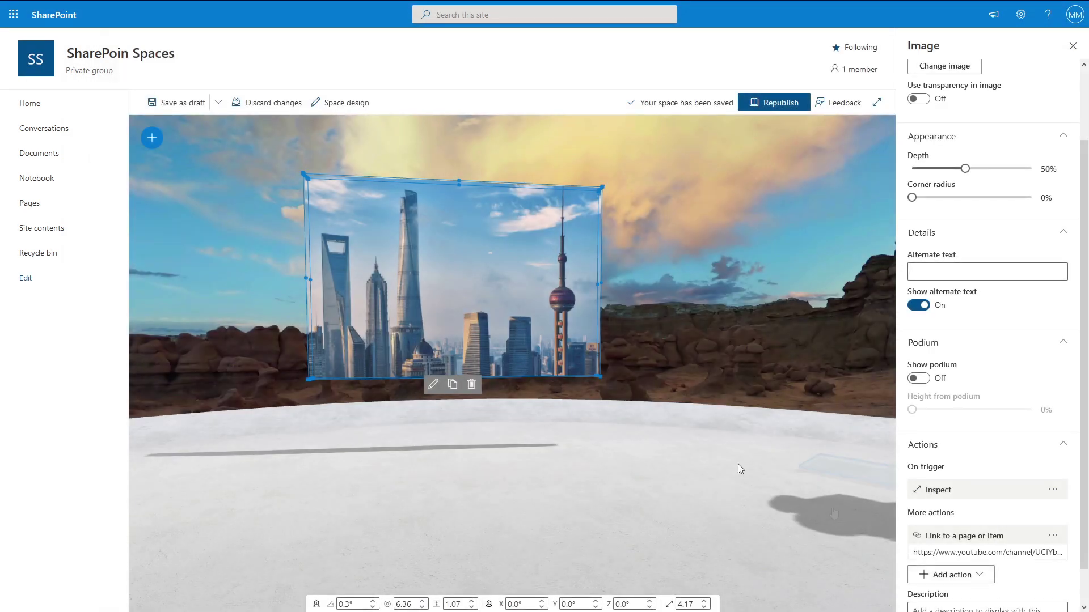
Republish the space, test the city image's enlarged view, and return to editing.
click(774, 103)
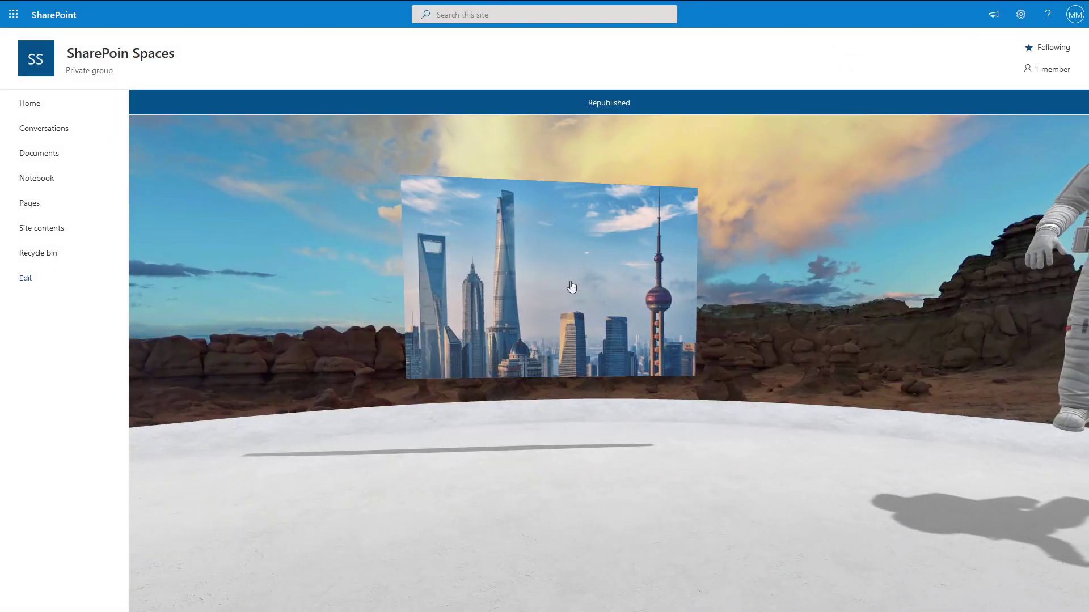
click(571, 287)
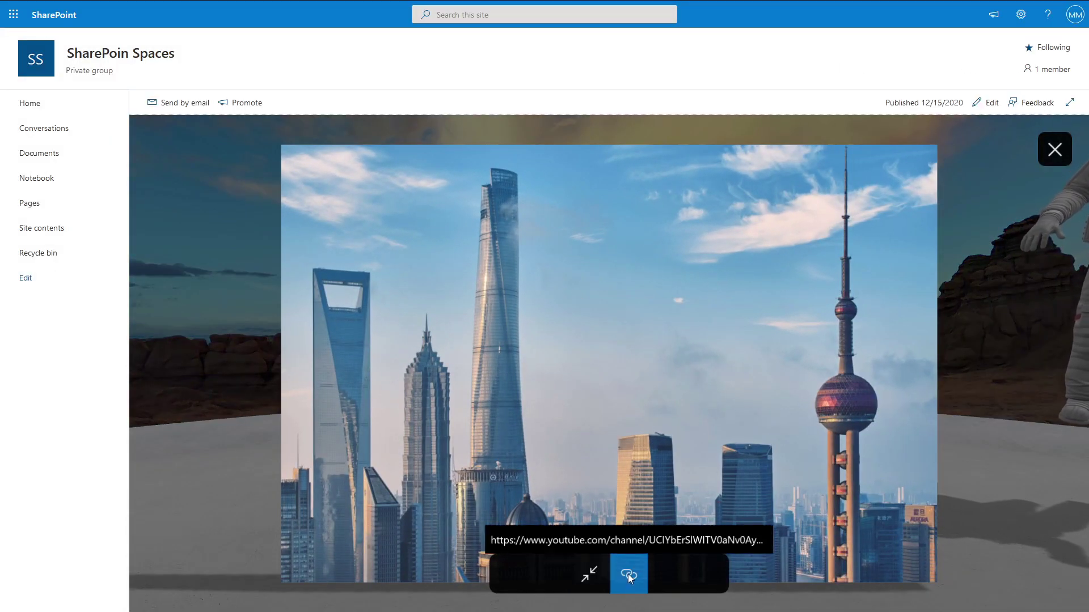
click(214, 142)
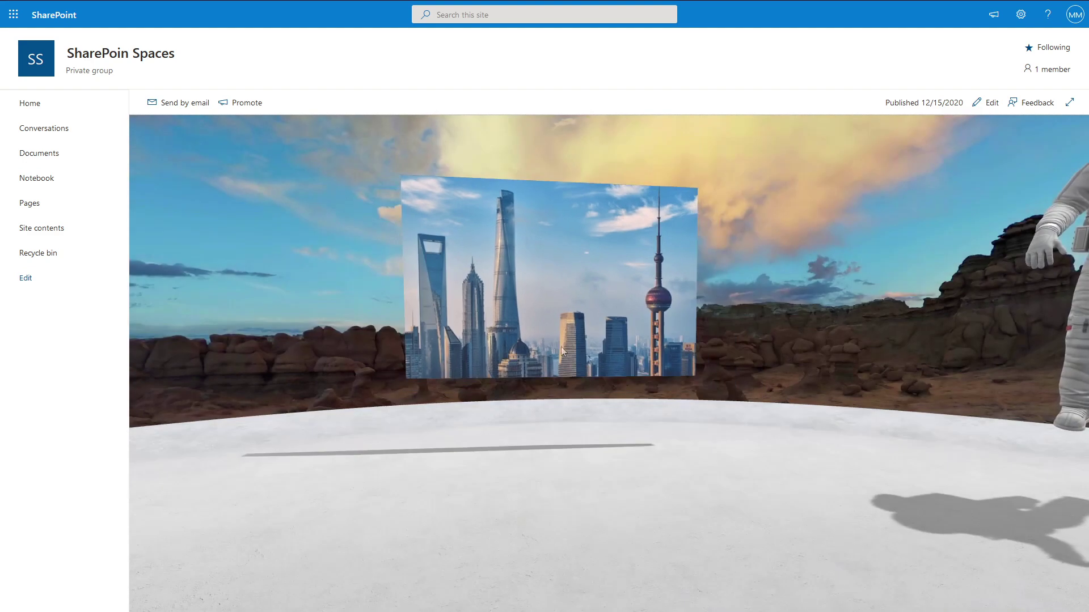
click(597, 294)
click(709, 132)
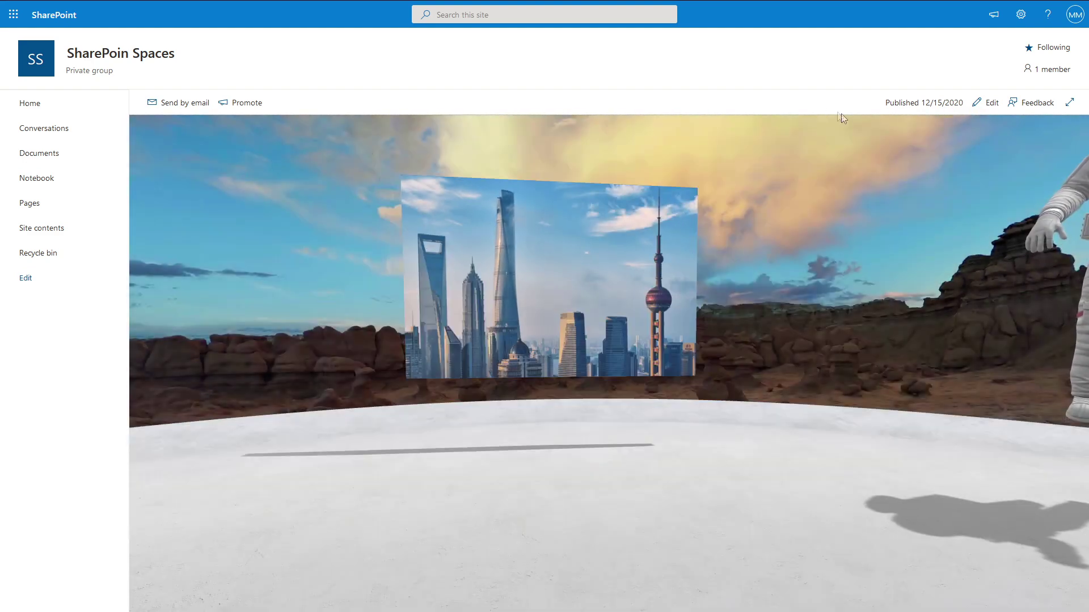
click(992, 106)
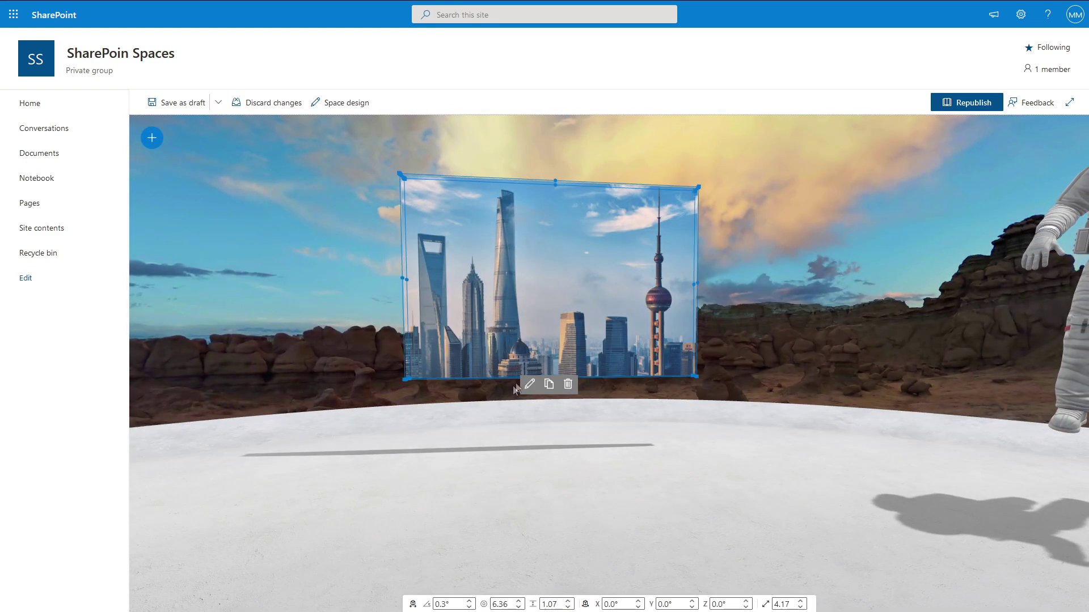
Remove the Inspect action and the separate YouTube link action from the city image.
scroll(1033, 545, down, 3)
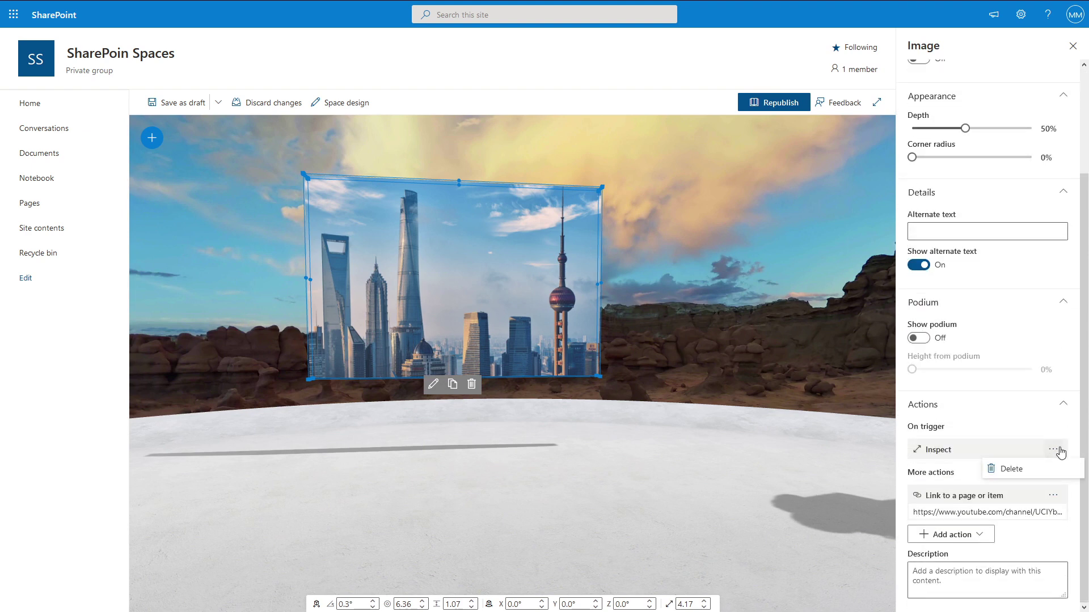
click(1043, 470)
click(1053, 496)
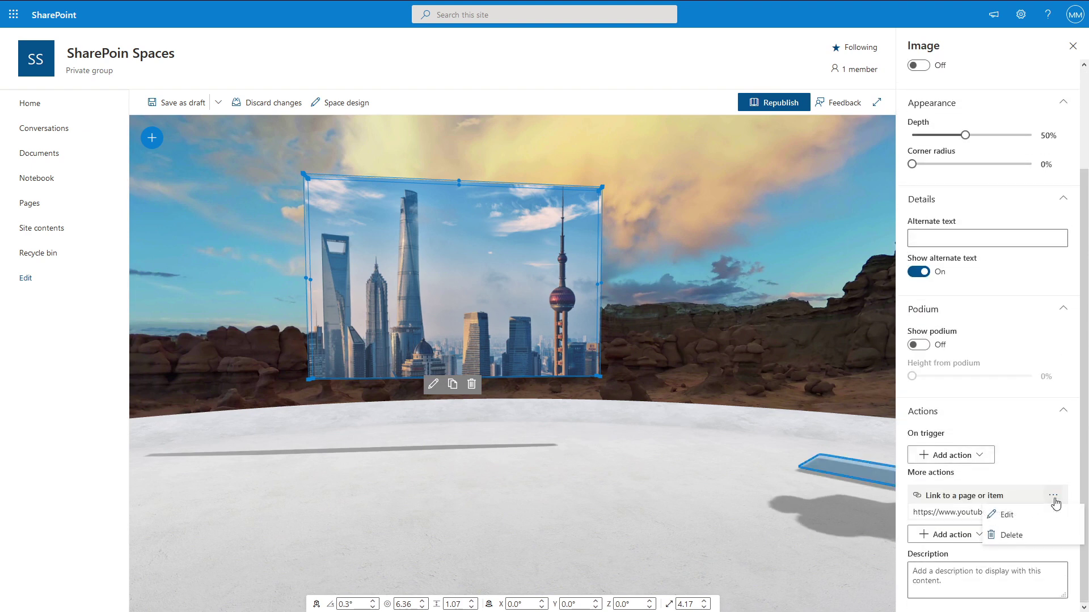
click(1009, 535)
Make the image's click trigger link to the YouTube address and republish the space.
click(981, 496)
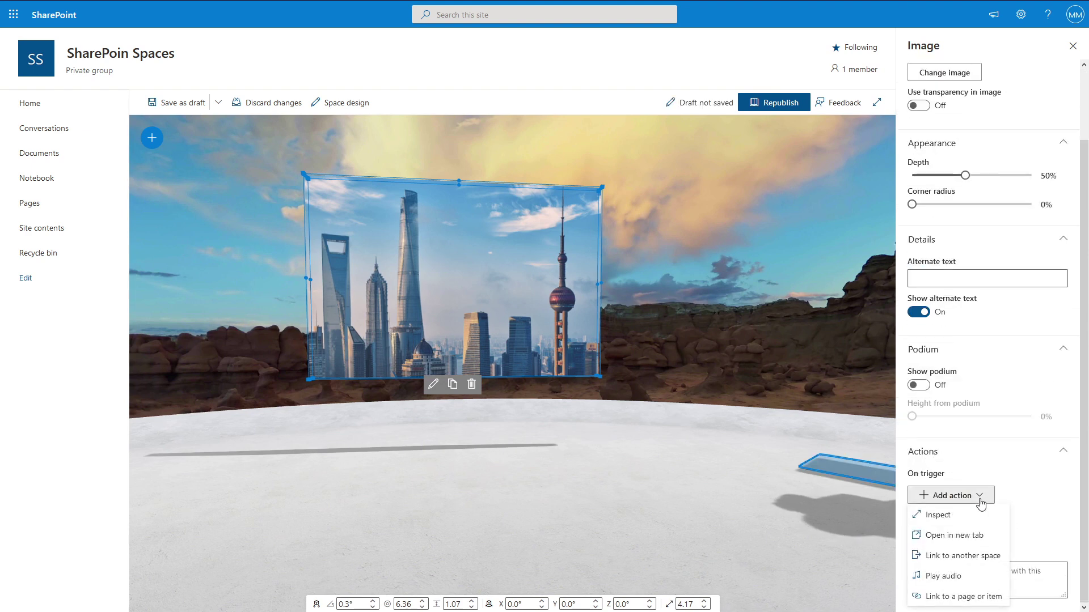
click(983, 595)
click(136, 173)
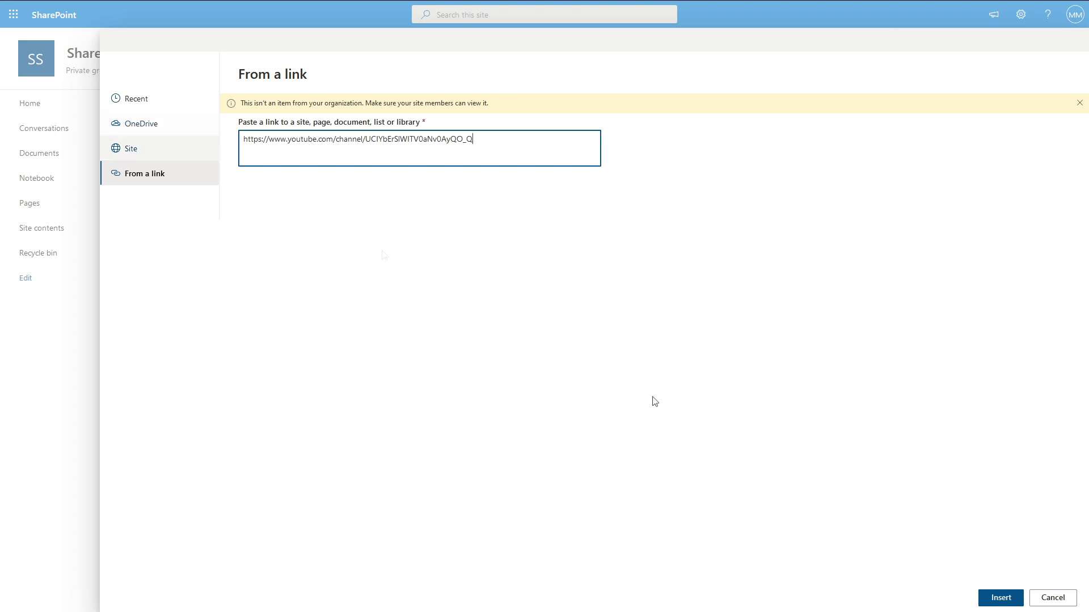
click(1001, 598)
click(777, 102)
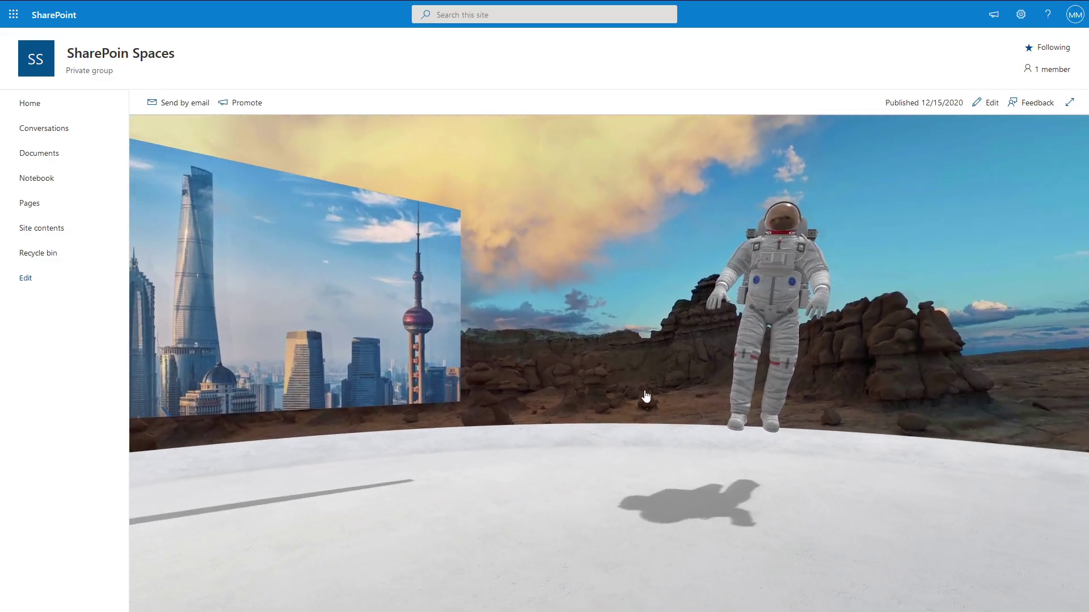
Rotate the published space's view toward the floating astronaut and across the desert scene.
drag(645, 396, 590, 351)
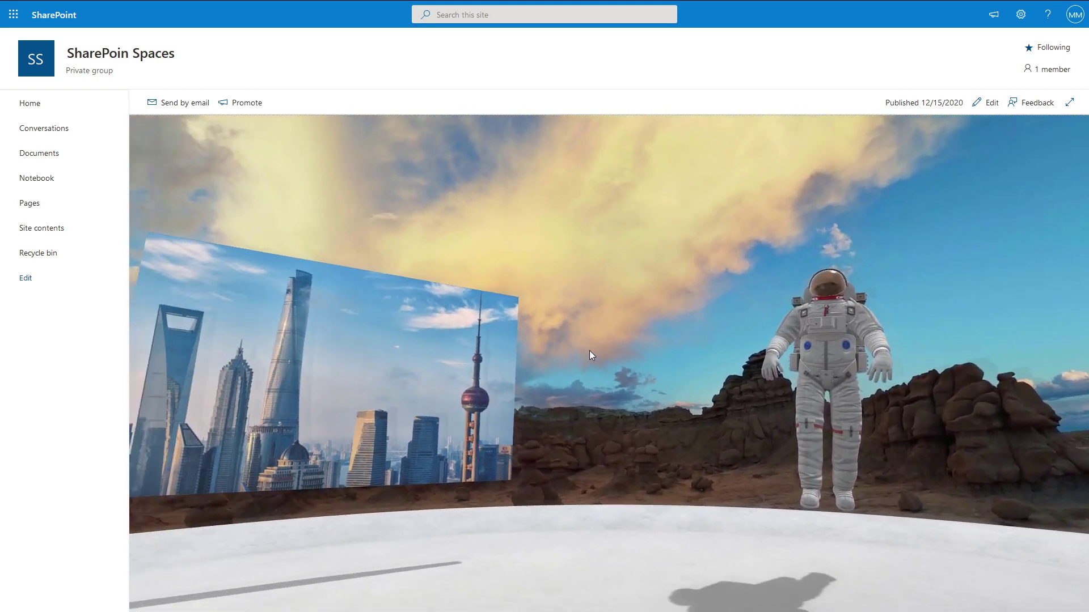
drag(184, 415, 872, 418)
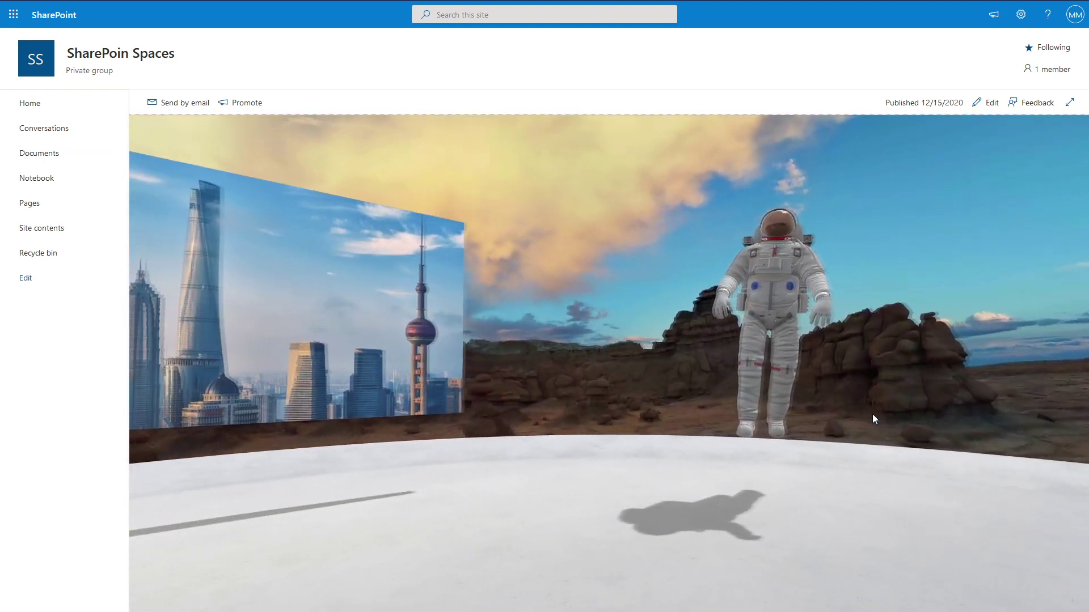